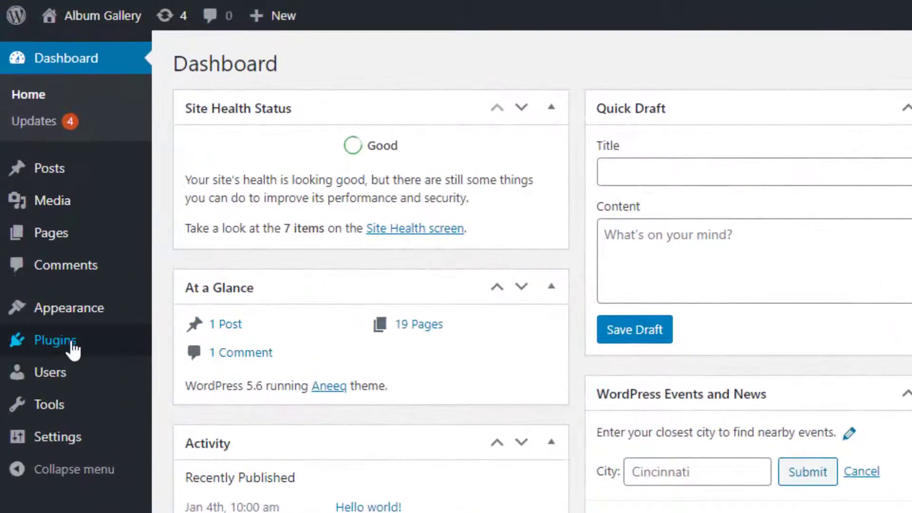
- Search the plugin directory for 'album gallery' from Plugins > Add New
mouse_move(73, 344)
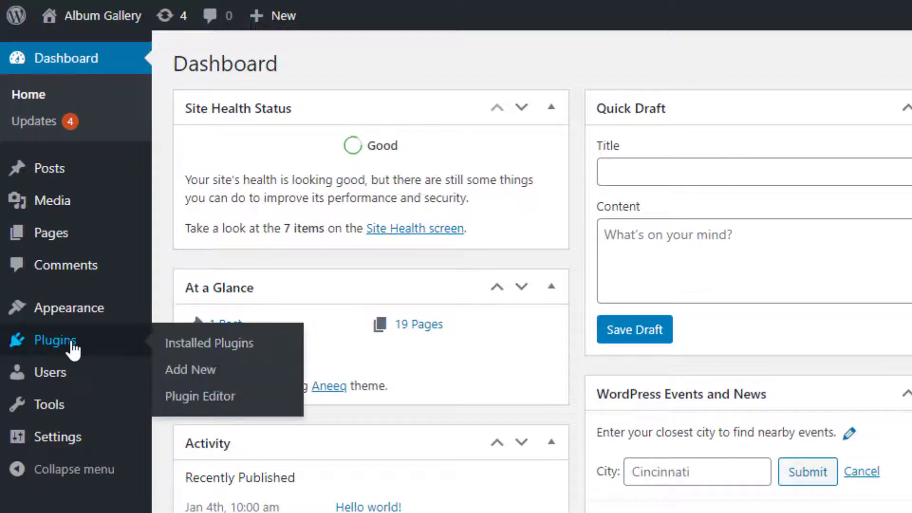
left_click(182, 373)
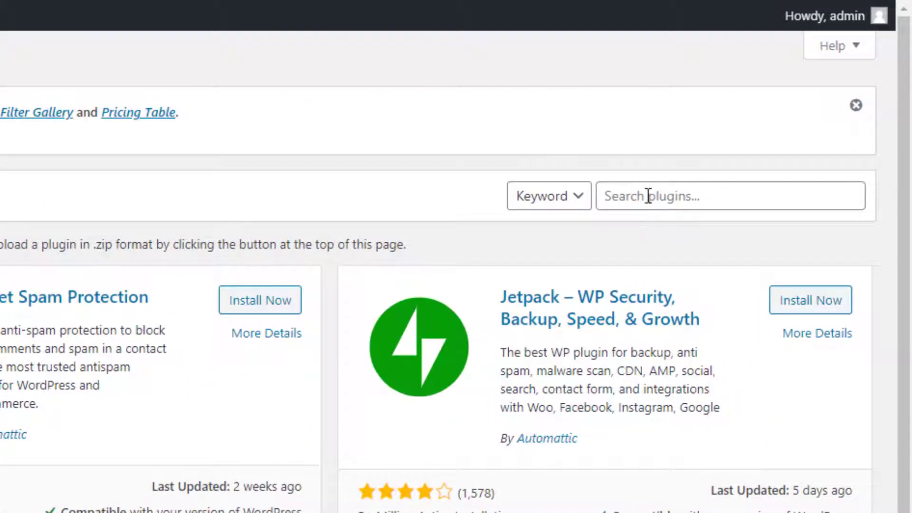
left_click(781, 96)
type("a")
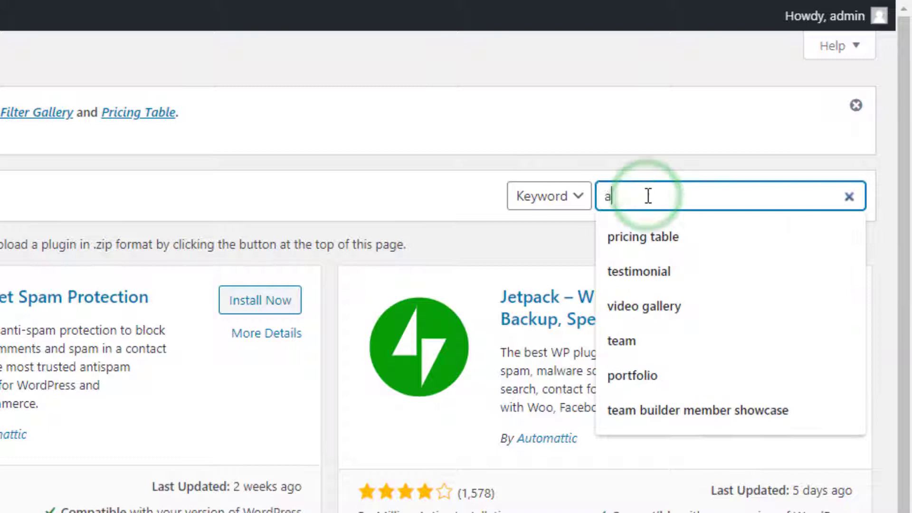
type("lbum gallery")
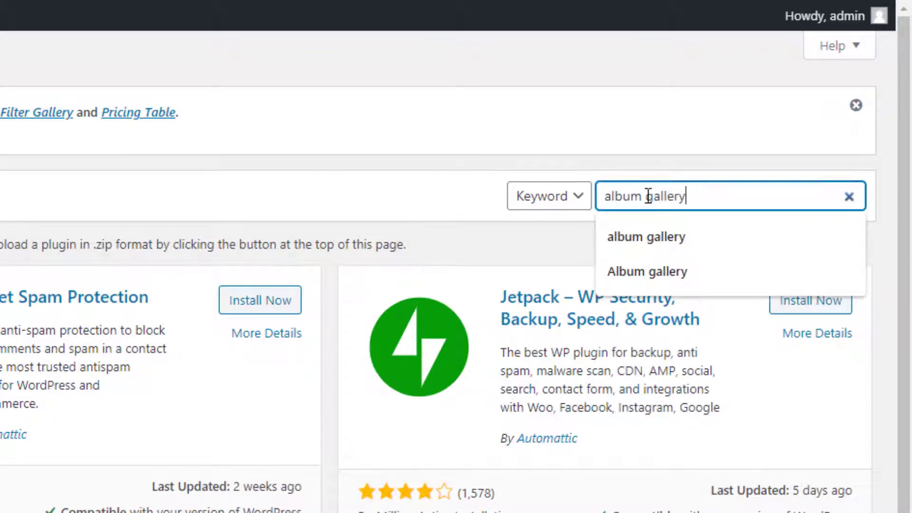
key("Return")
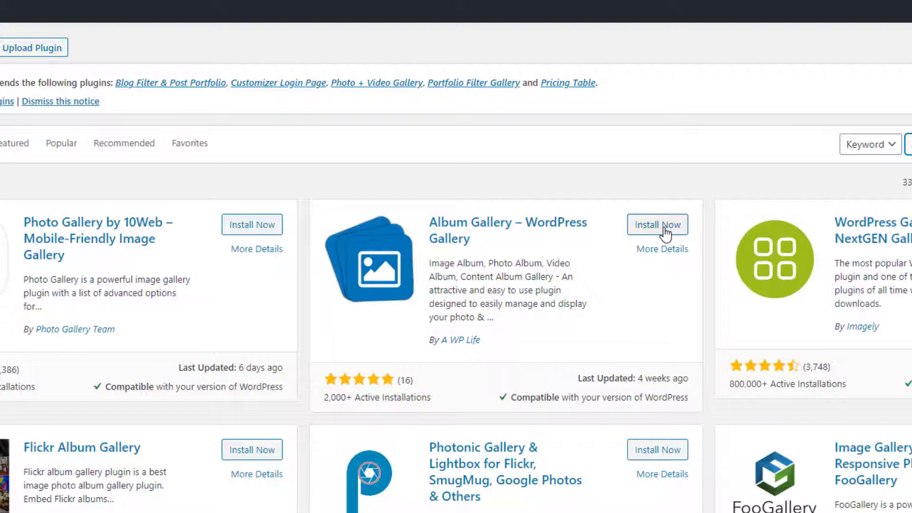
- Install and activate the Album Gallery – WordPress Gallery plugin
left_click(665, 227)
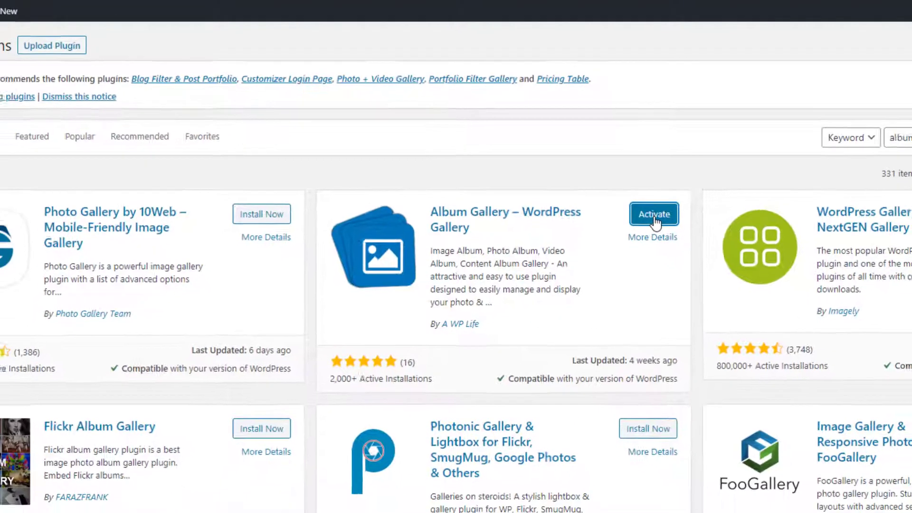
left_click(663, 227)
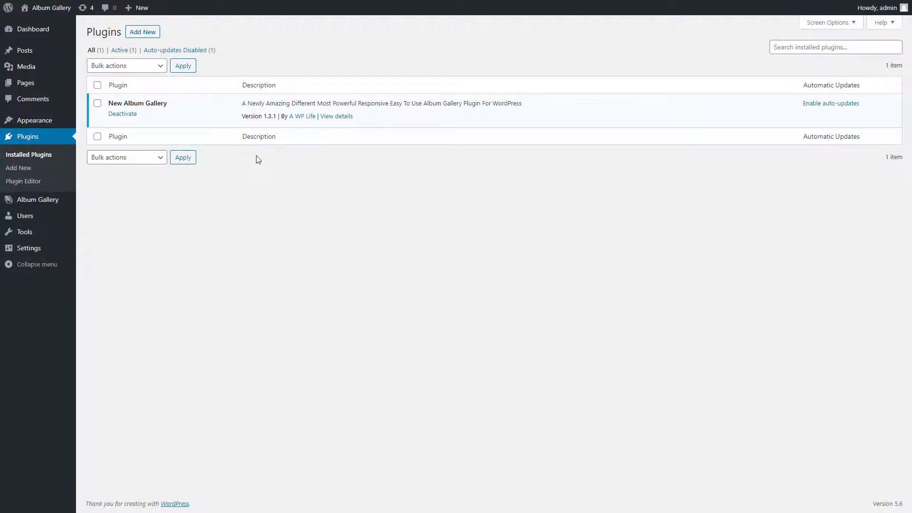
- Start a new album gallery and title it 'Album Gallery'
mouse_move(42, 205)
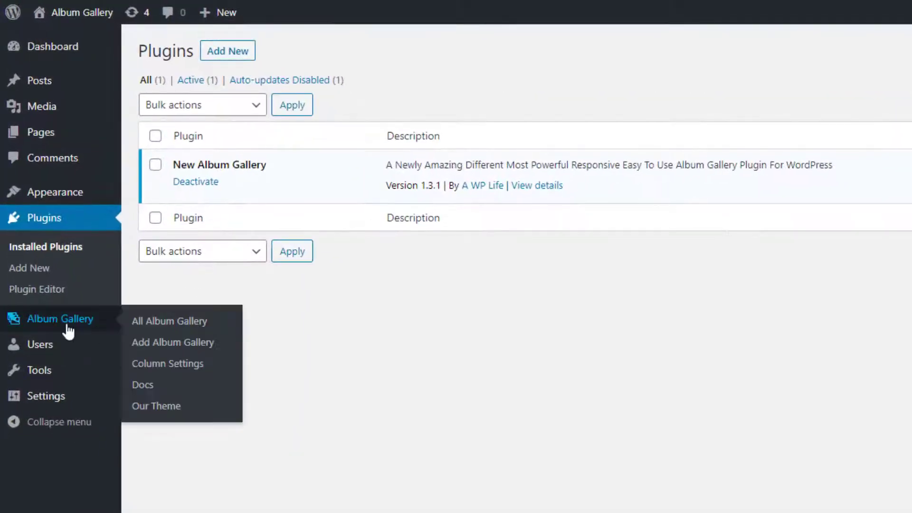
left_click(153, 343)
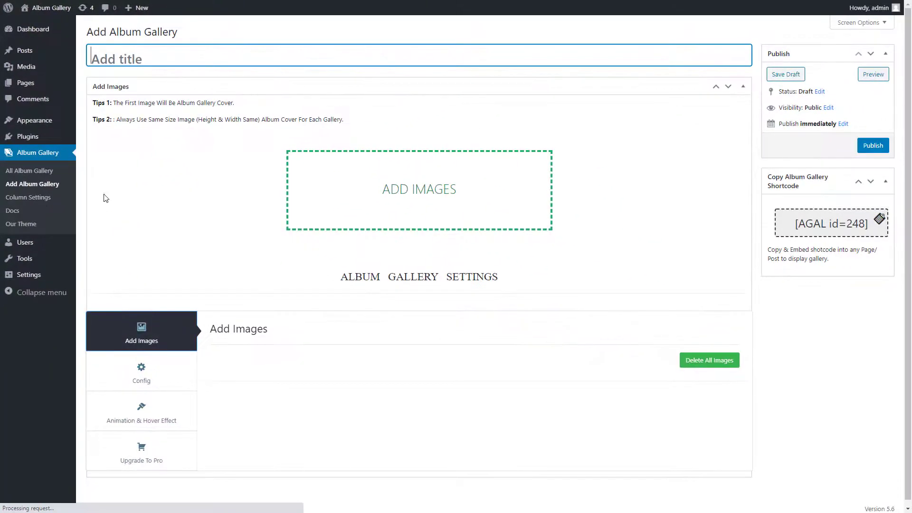
left_click(149, 56)
type("Album Gallery")
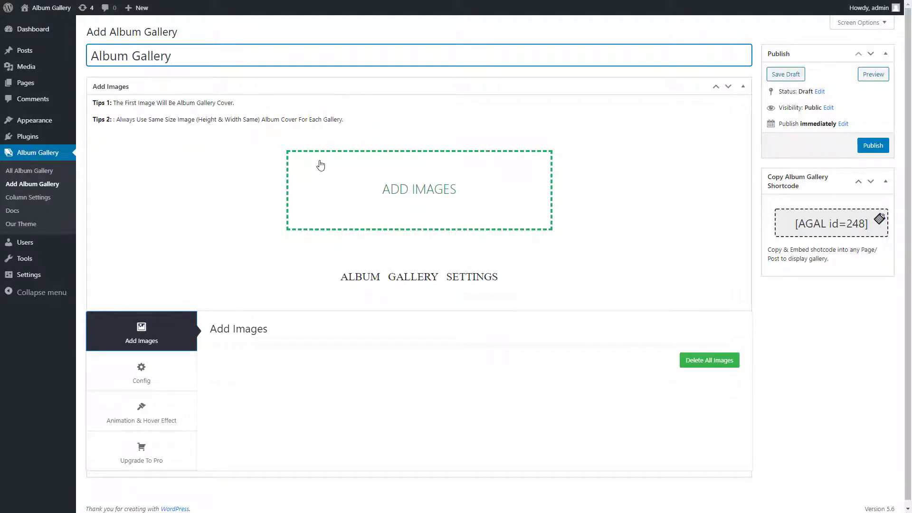
- Upload the three Food Album images and add them to the gallery
left_click(350, 198)
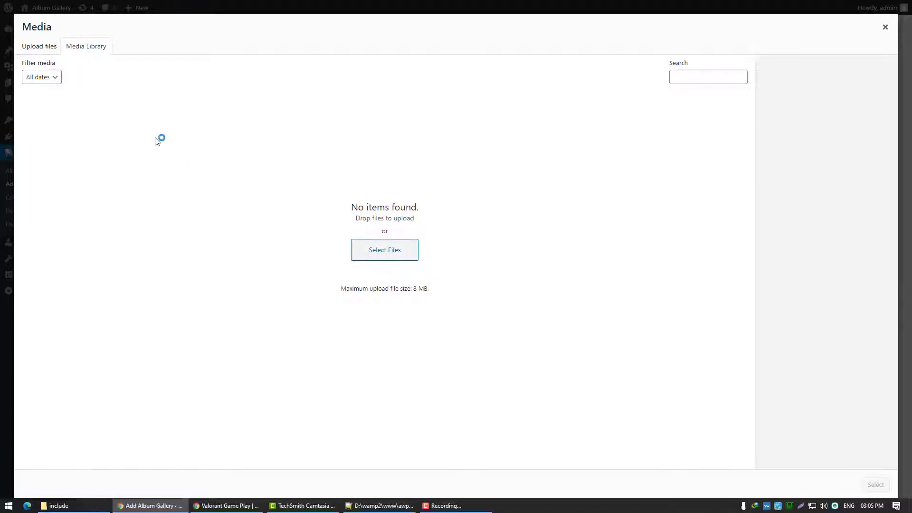
left_click(115, 116)
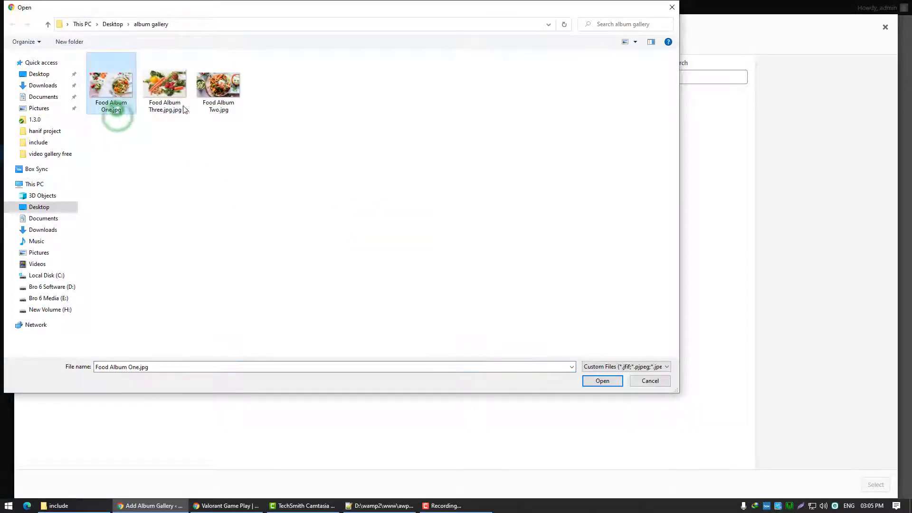
left_click(218, 106, "shift")
left_click(602, 380)
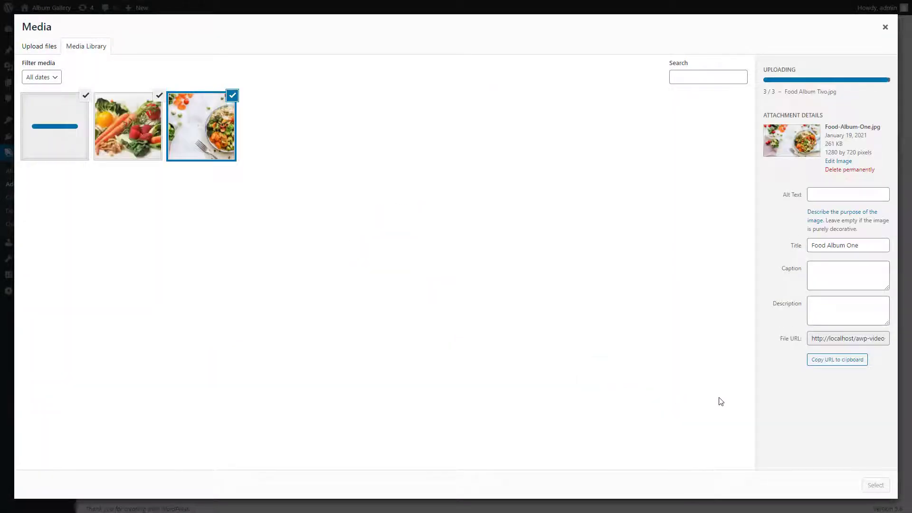
left_click(880, 482)
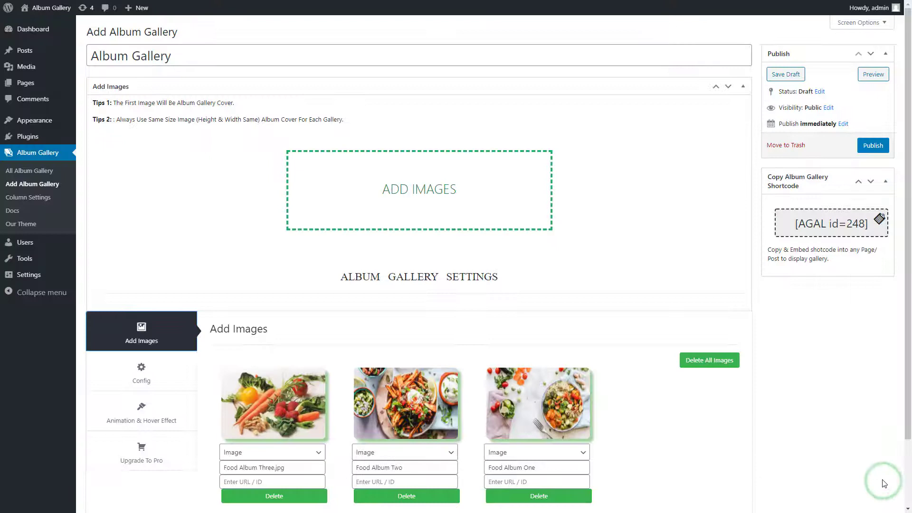
- Reorder the cards as Food Album One, Food Album Two, Food Album Three
left_click_drag(907, 392, 910, 437)
left_click_drag(545, 342, 261, 340)
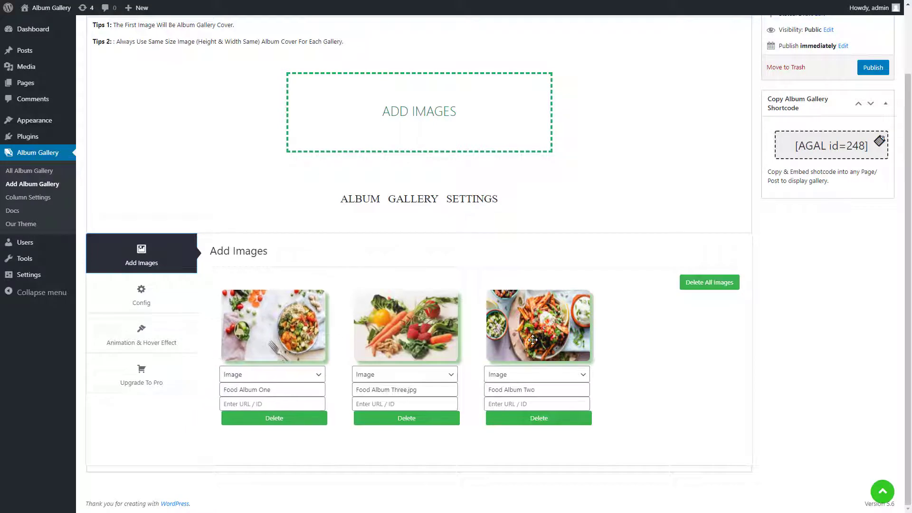
left_click_drag(526, 339, 337, 357)
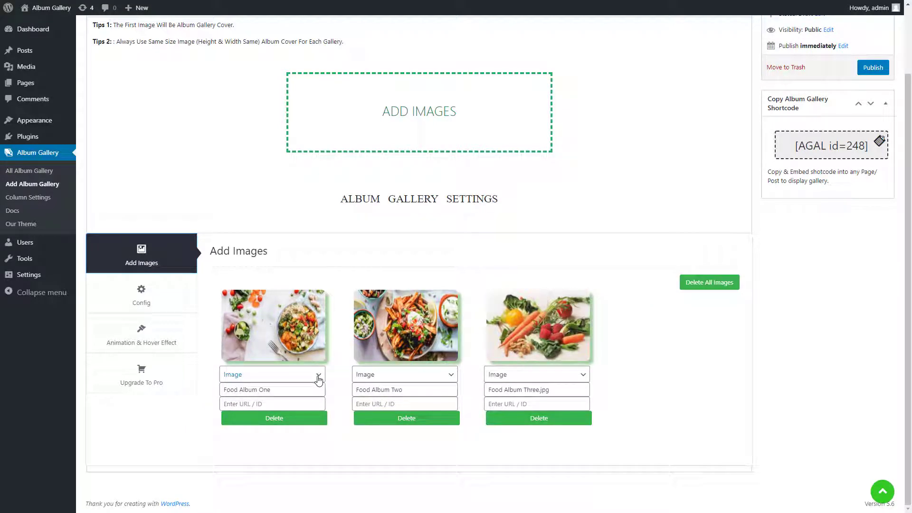
- Keep Food Album One as Image and make Food Album Two a Video with the pasted YouTube ID
left_click(318, 375)
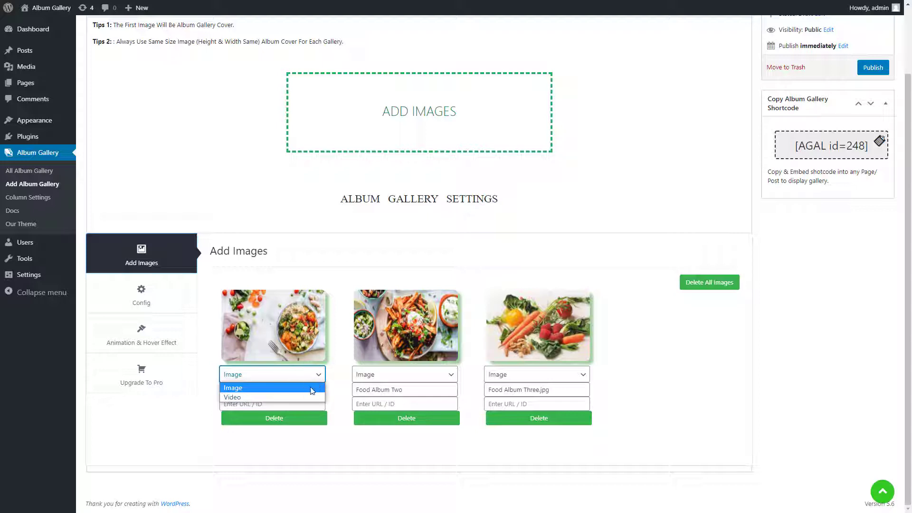
left_click(312, 389)
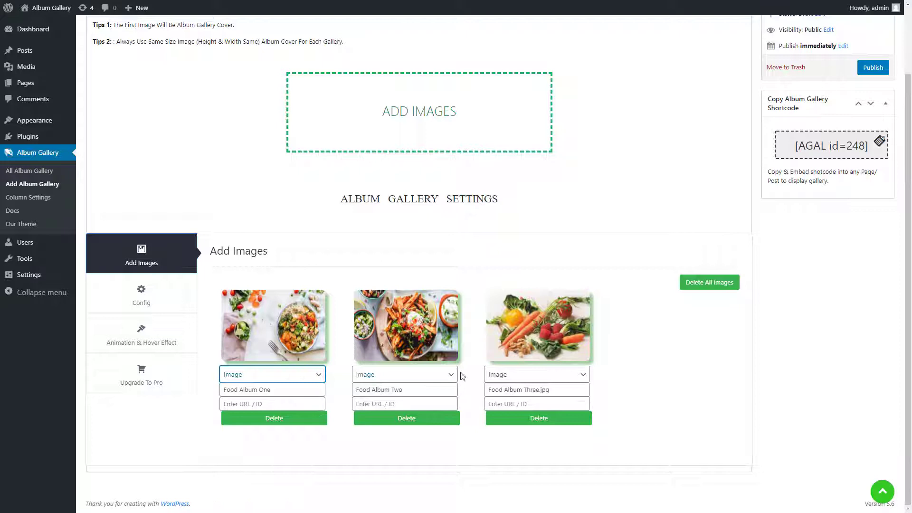
left_click(453, 376)
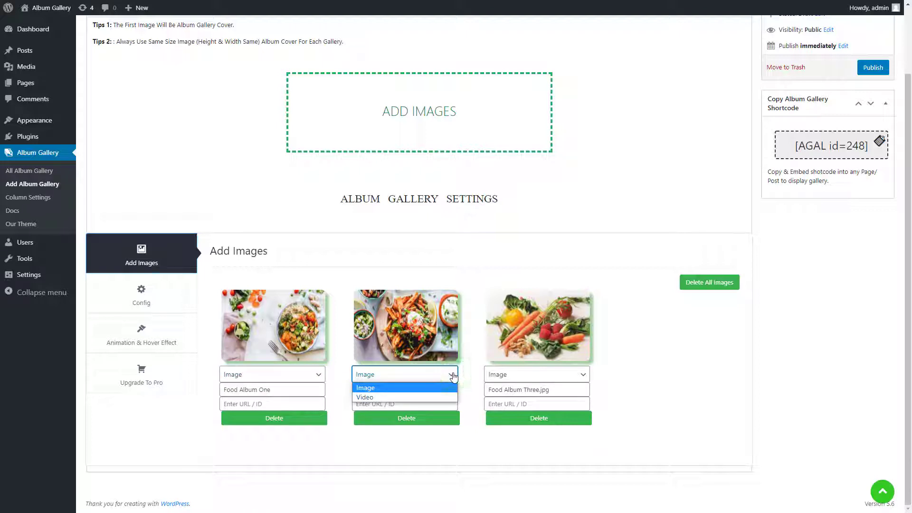
left_click(429, 394)
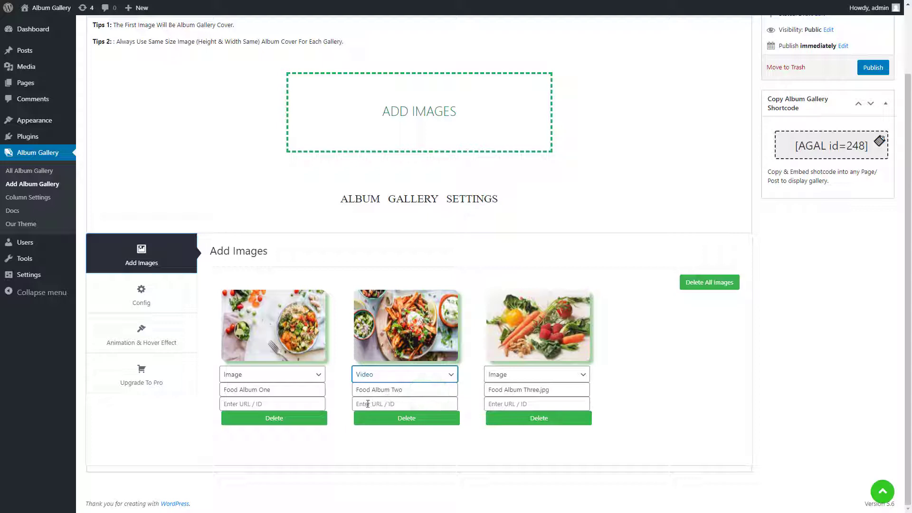
right_click(368, 403)
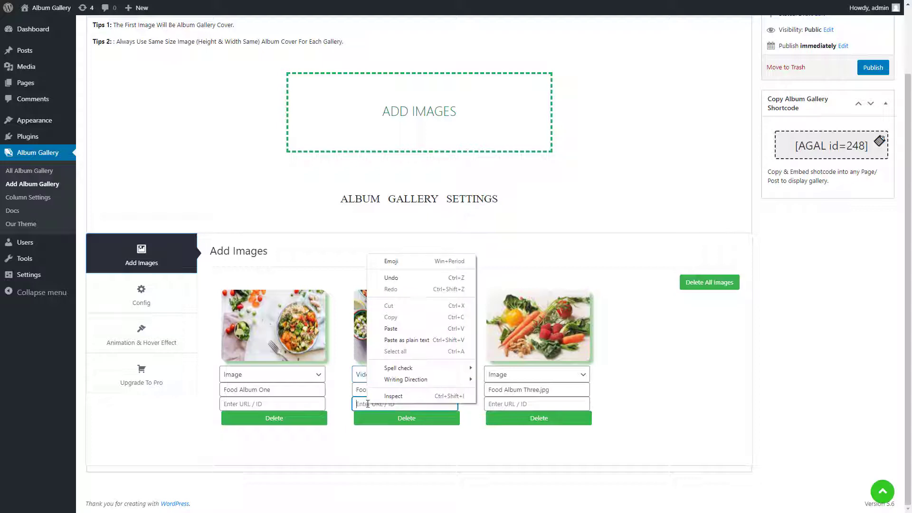
left_click(407, 328)
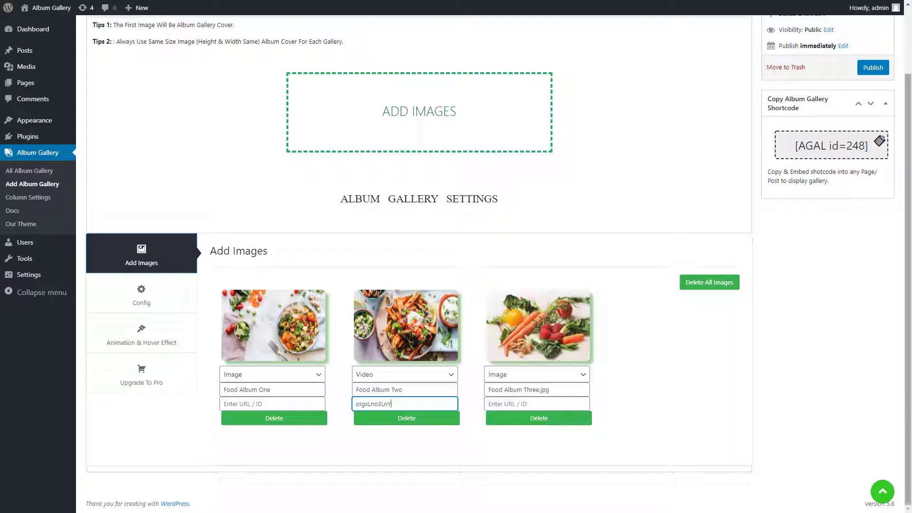
left_click_drag(907, 397, 904, 318)
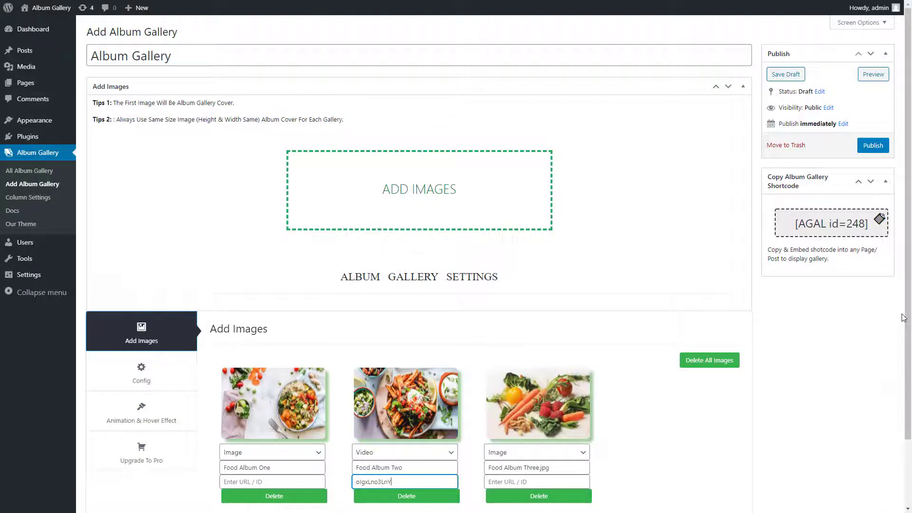
- Publish the gallery and copy its shortcode [AGAL id=248]
left_click(872, 146)
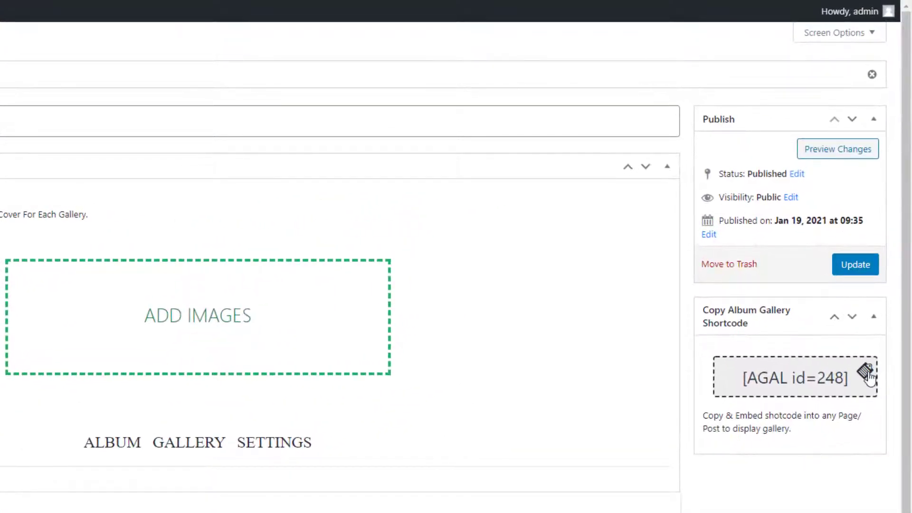
left_click(869, 378)
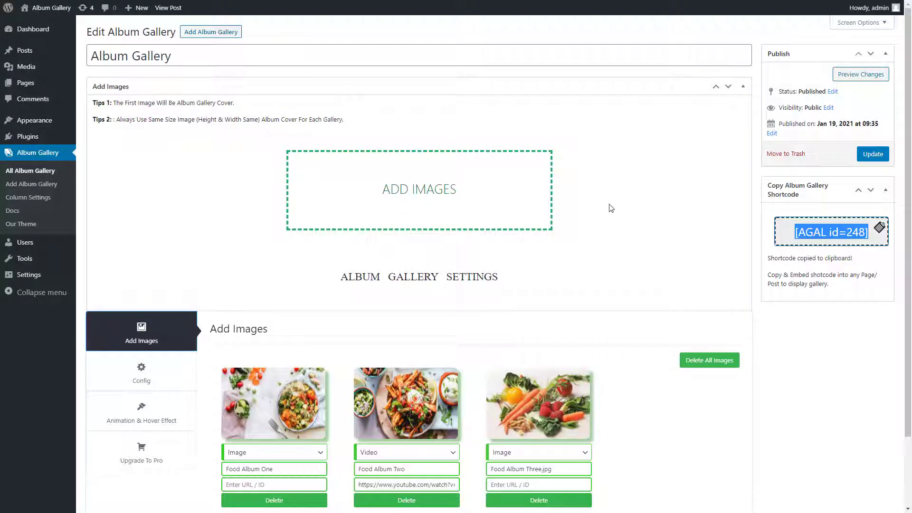
- Create a new page titled 'Album Gallery'
mouse_move(33, 89)
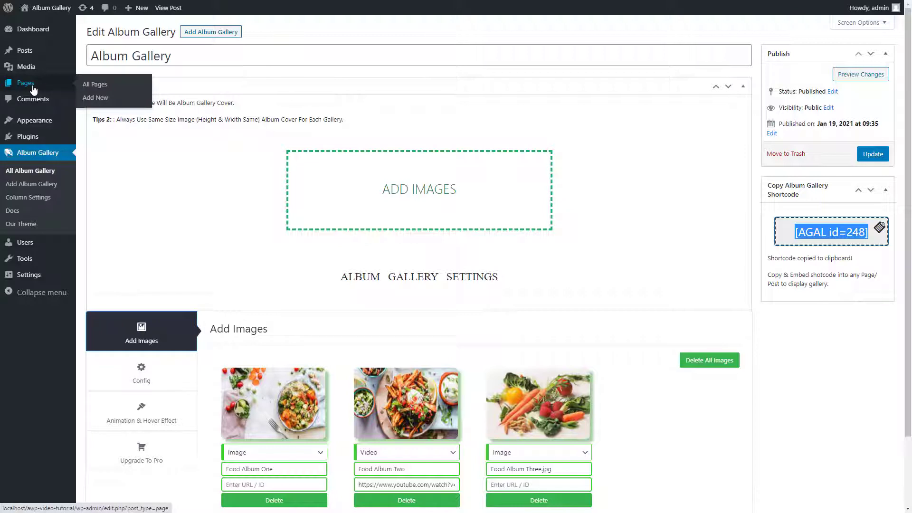
left_click(91, 98)
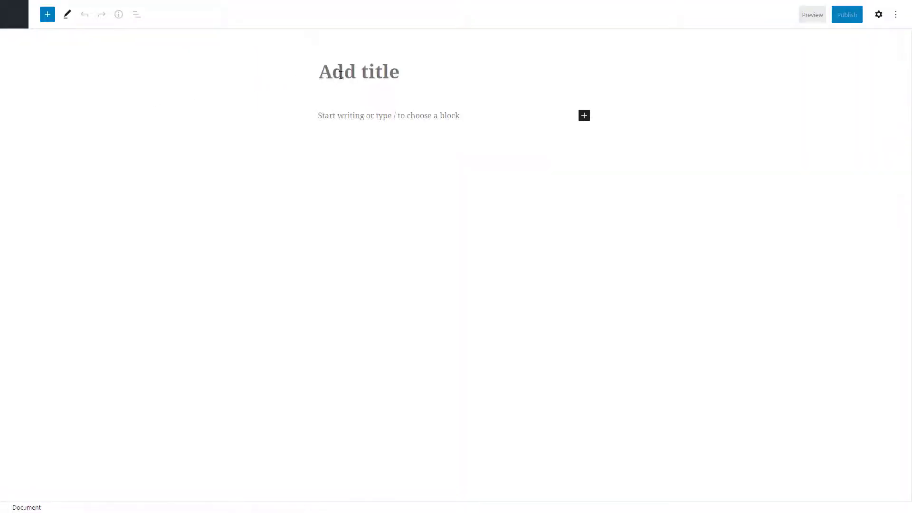
left_click(340, 74)
type("Al")
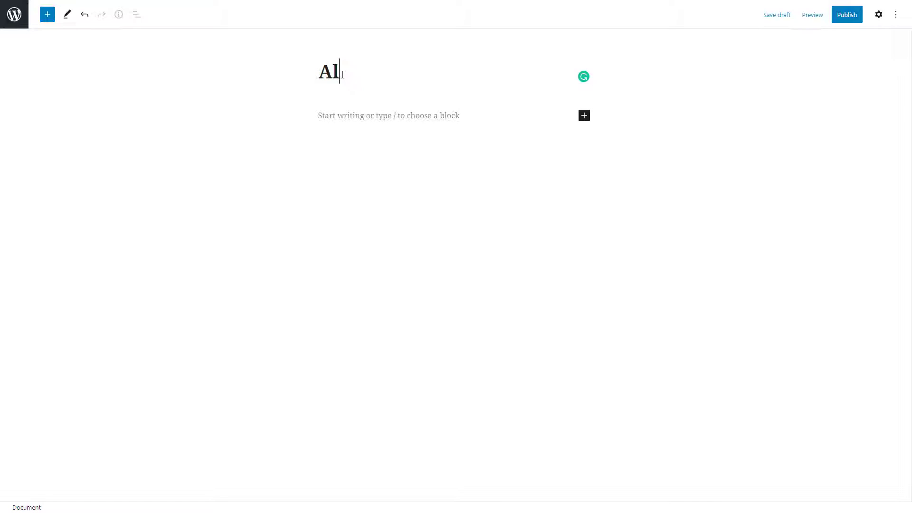
type("bum Ga")
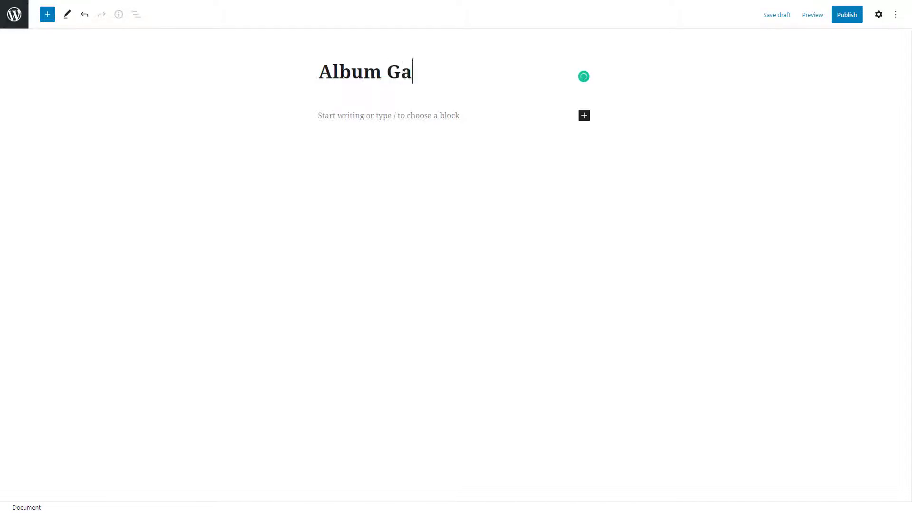
type("llery")
- Paste the [AGAL id=248] shortcode into a paragraph and publish the page
left_click(340, 113)
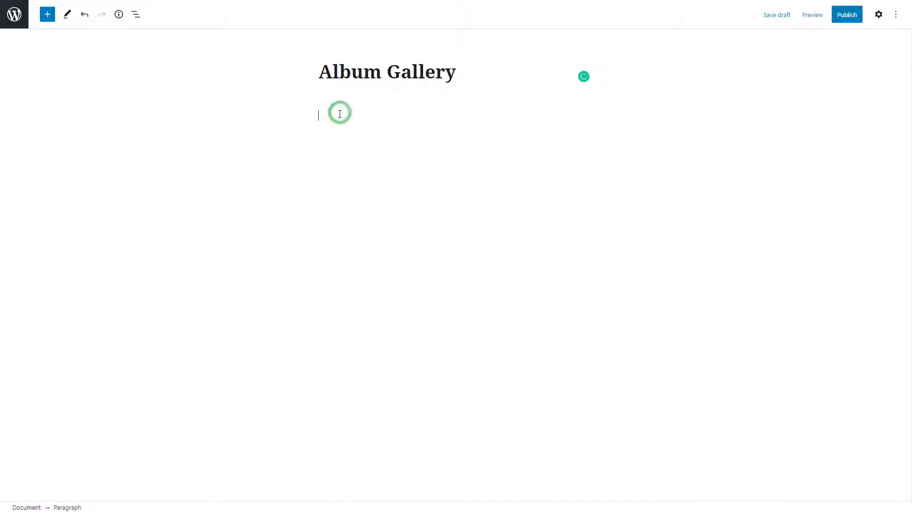
right_click(339, 113)
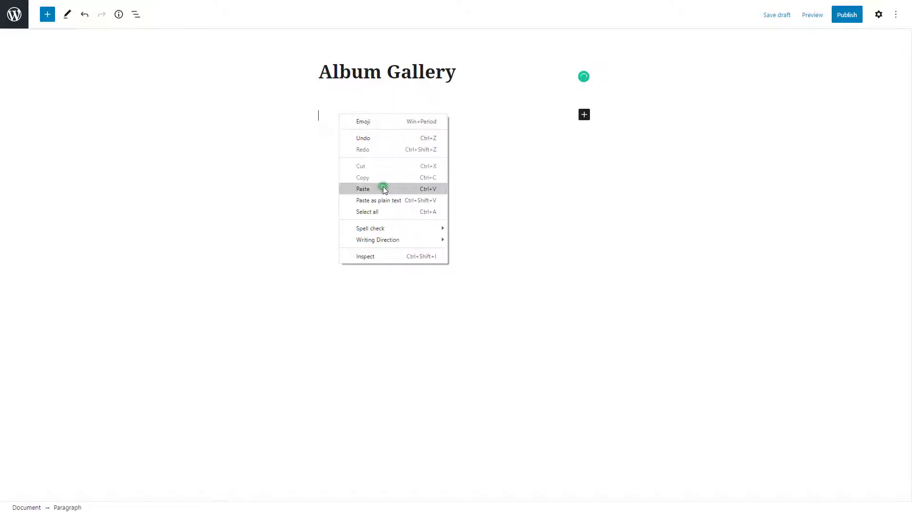
left_click(363, 189)
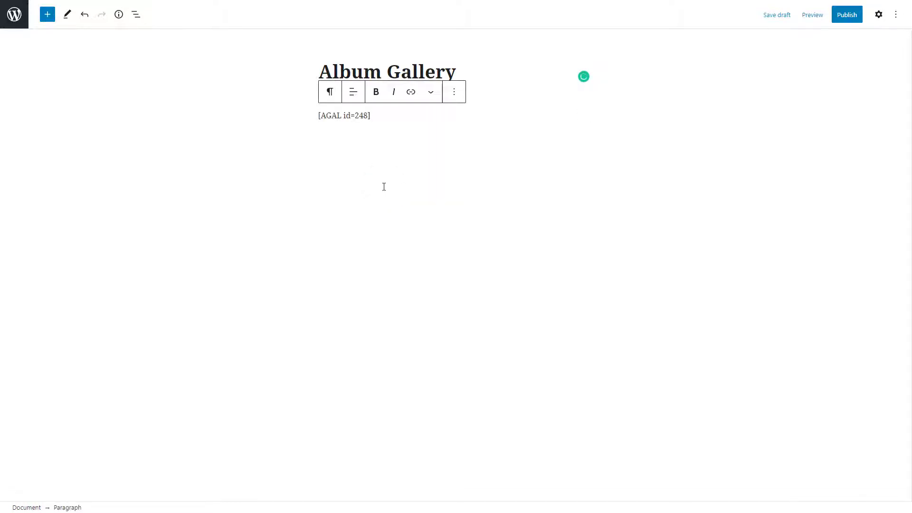
left_click(843, 22)
left_click(827, 23)
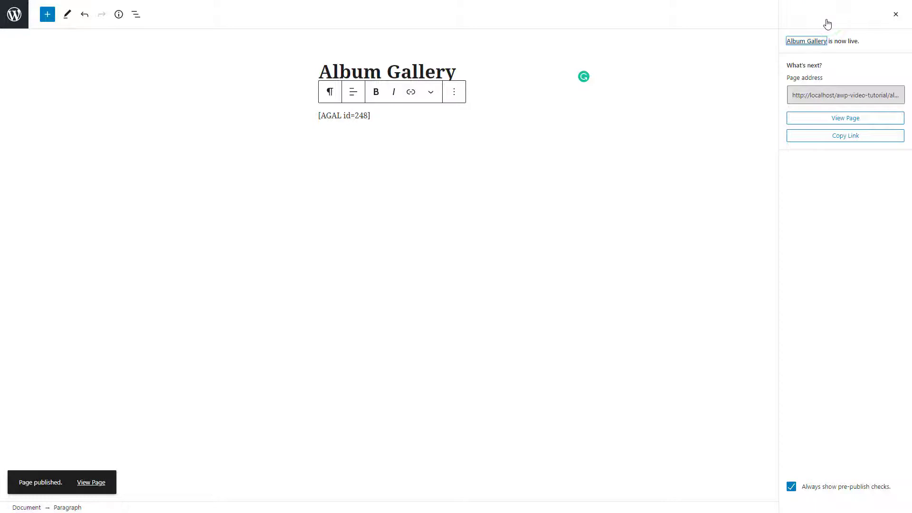
- Browse all three albums in the live page's lightbox, playing the Food Album Two video
left_click(843, 119)
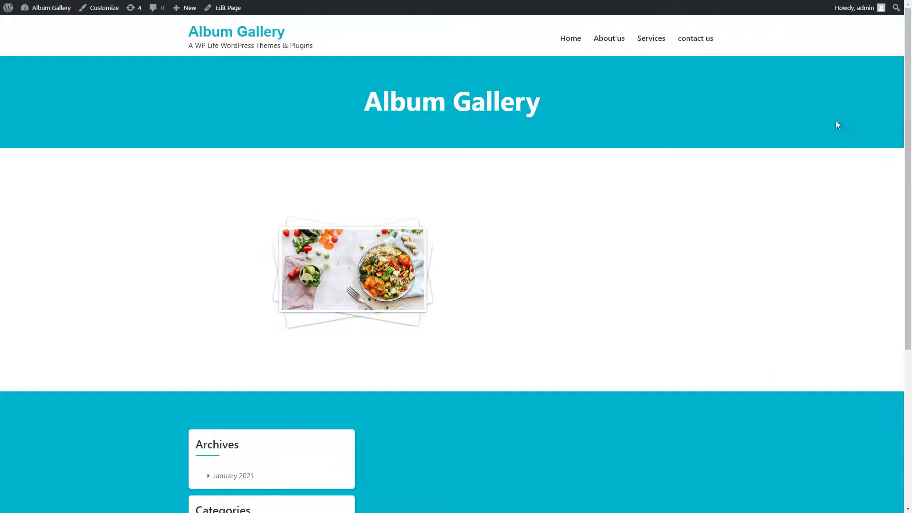
left_click(373, 275)
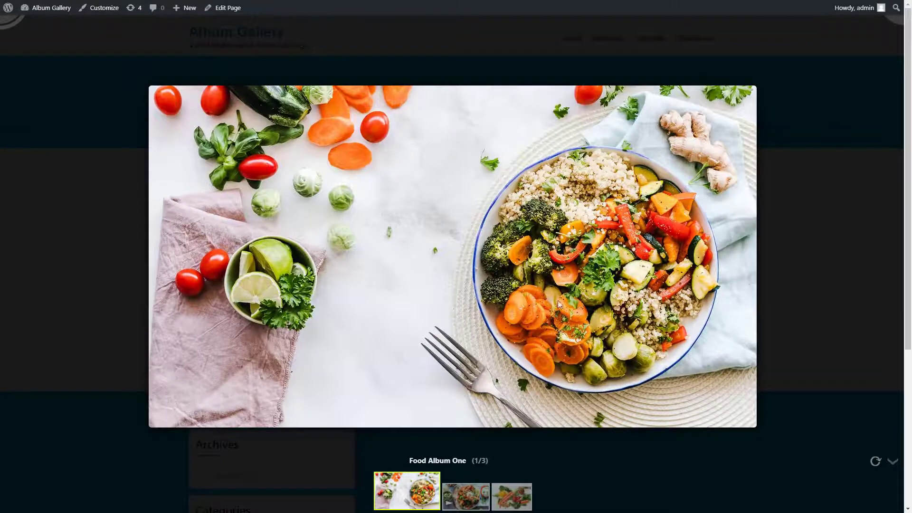
mouse_move(811, 260)
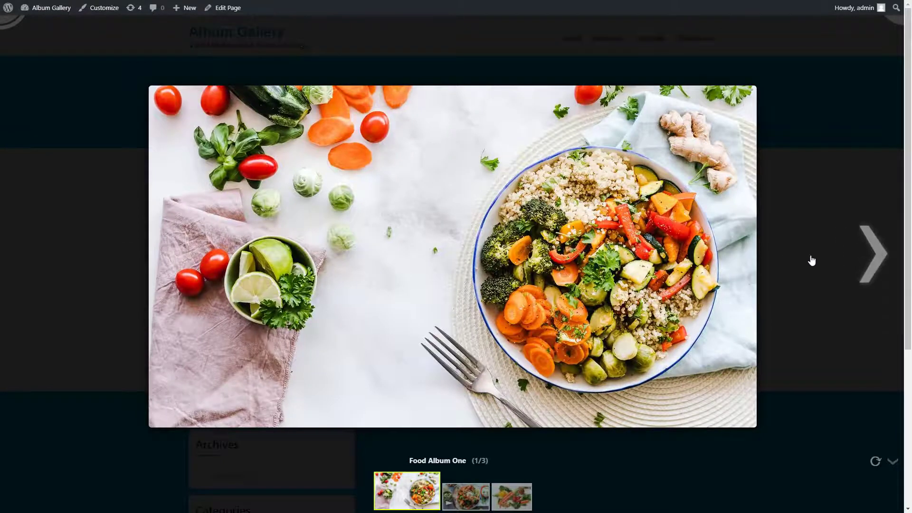
left_click(874, 253)
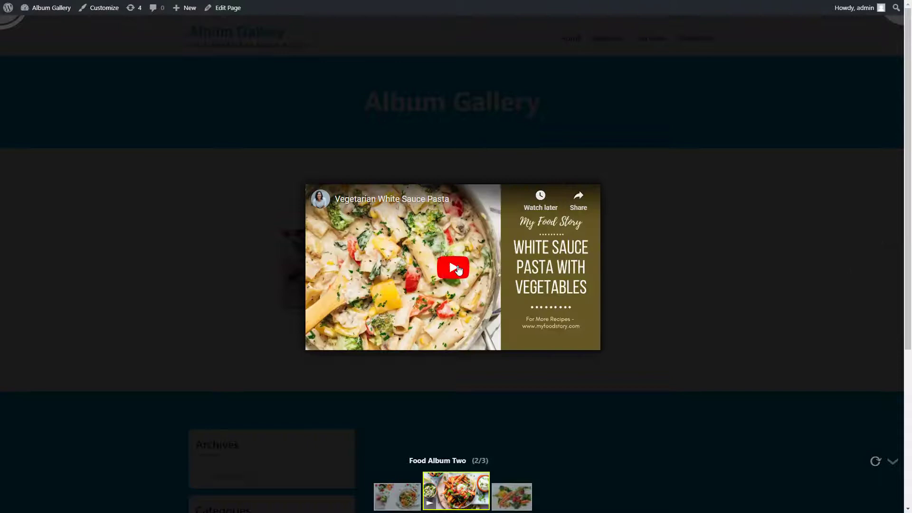
left_click(454, 267)
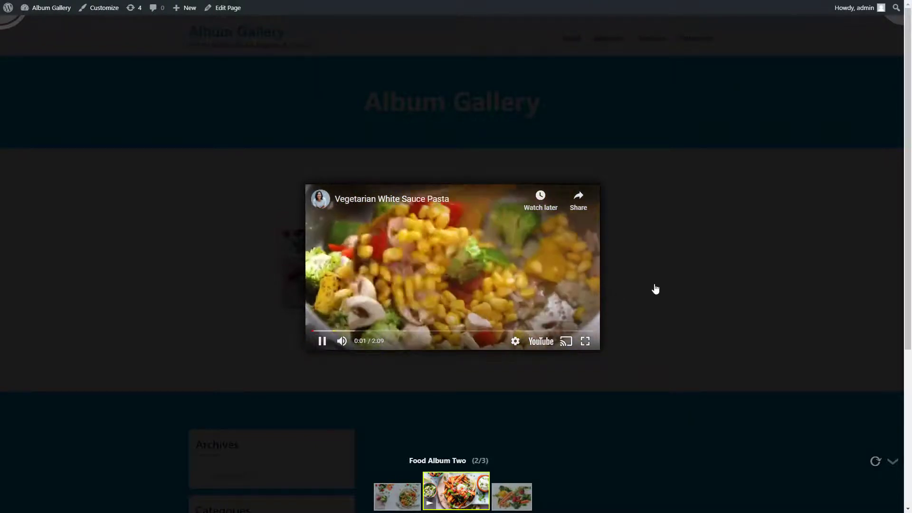
left_click(866, 246)
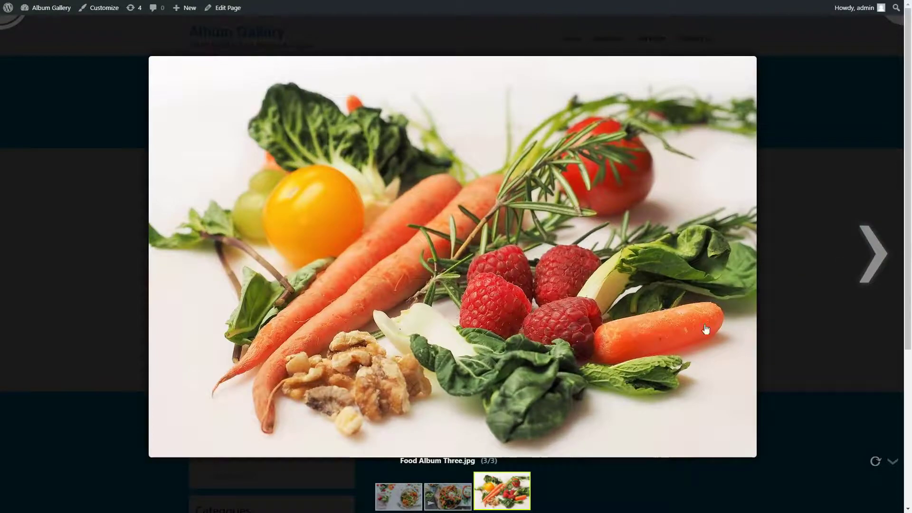
left_click(393, 506)
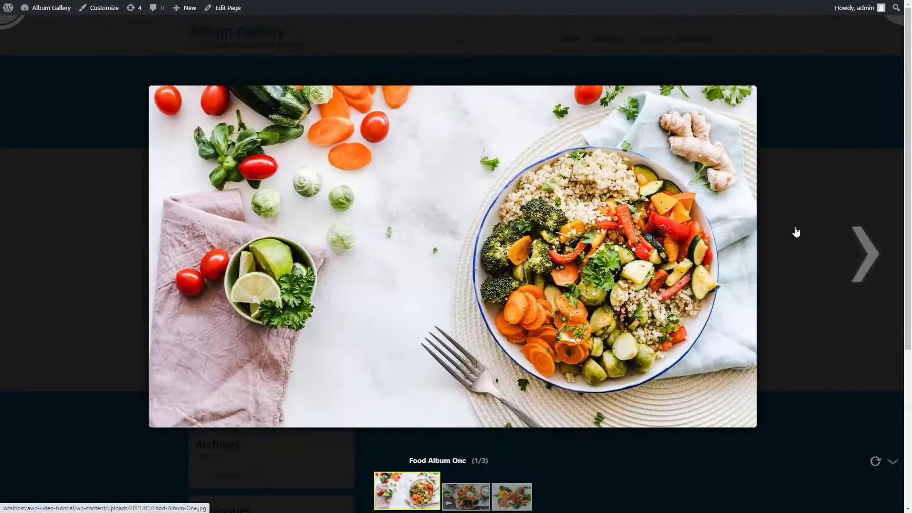
left_click(895, 23)
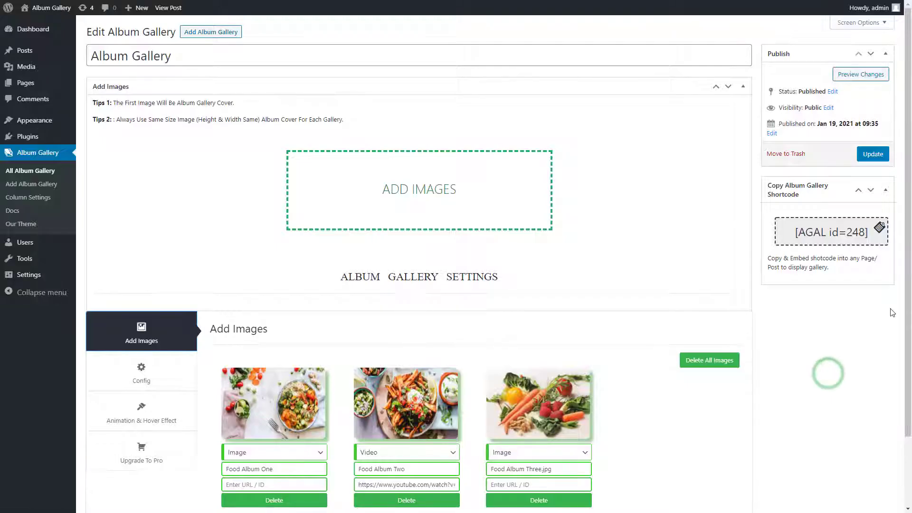
- Set Loop to Yes, hide the mobile close button, keep mobile bars, Hide Bars Delay 3400
scroll(493, 256, "down", 2)
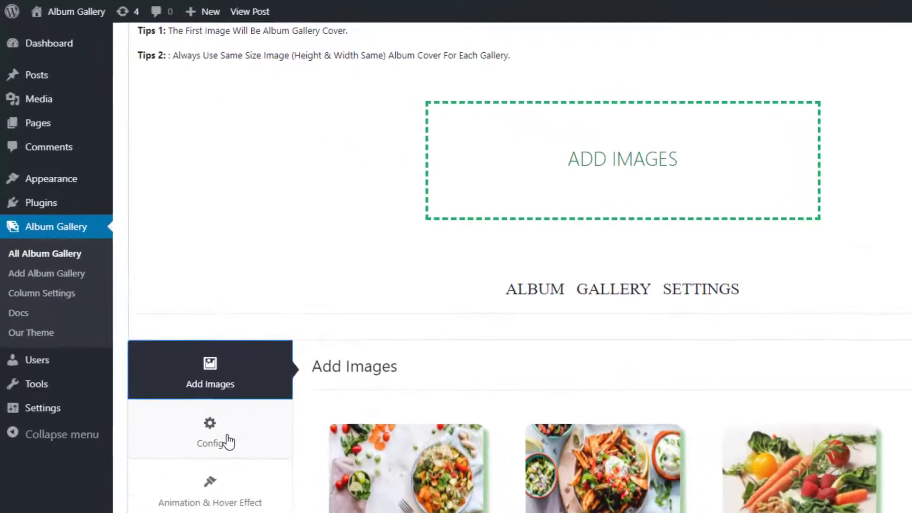
left_click(229, 445)
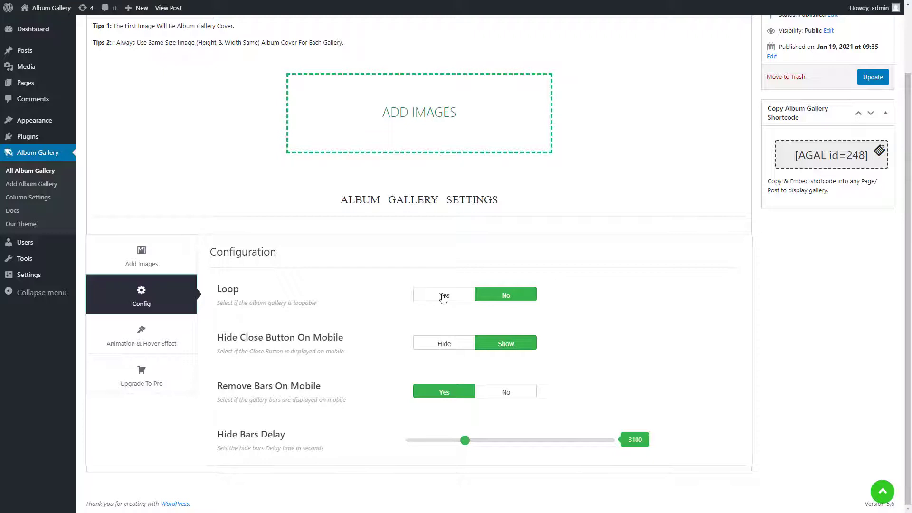
left_click(443, 295)
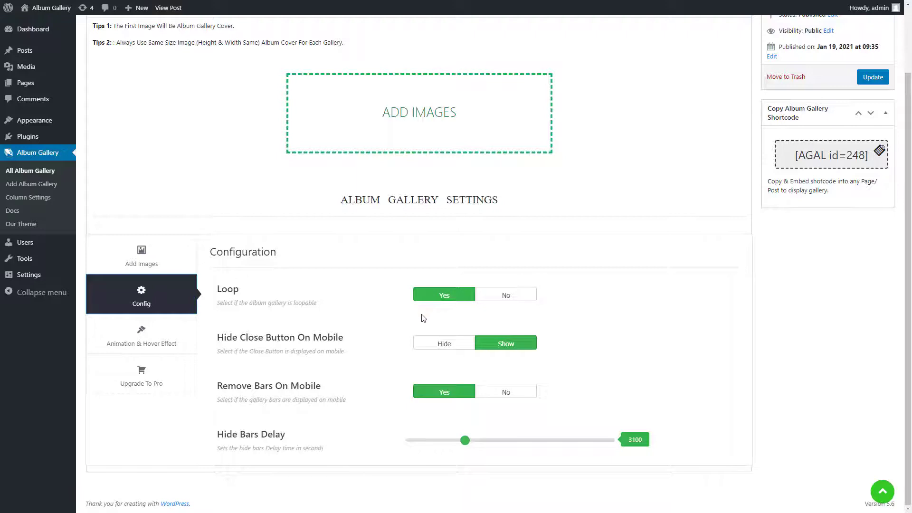
left_click(444, 343)
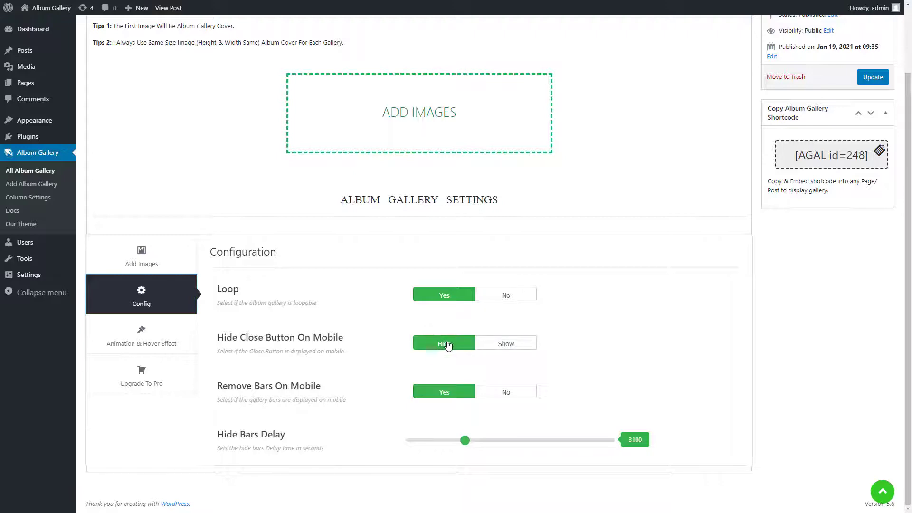
left_click(504, 394)
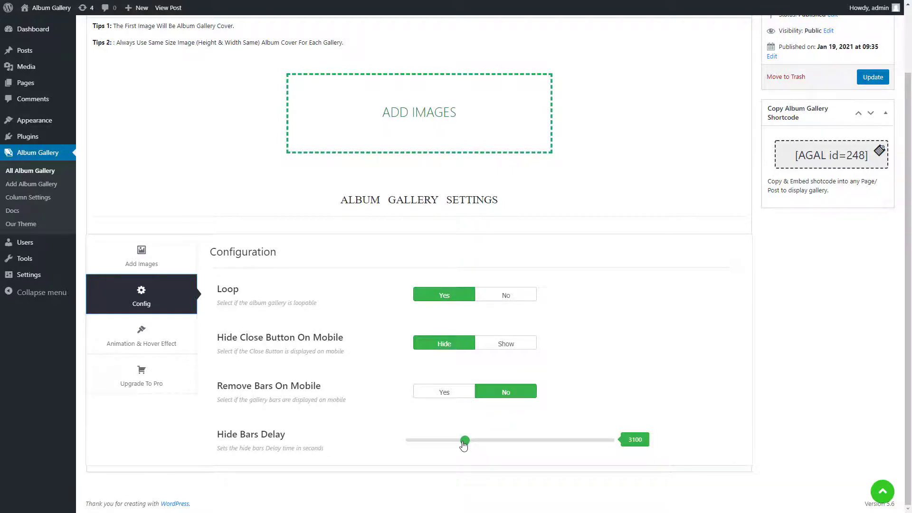
left_click_drag(463, 444, 471, 445)
- Set the Overlay hover effect and Rubber Band animation, then update the gallery
left_click(142, 335)
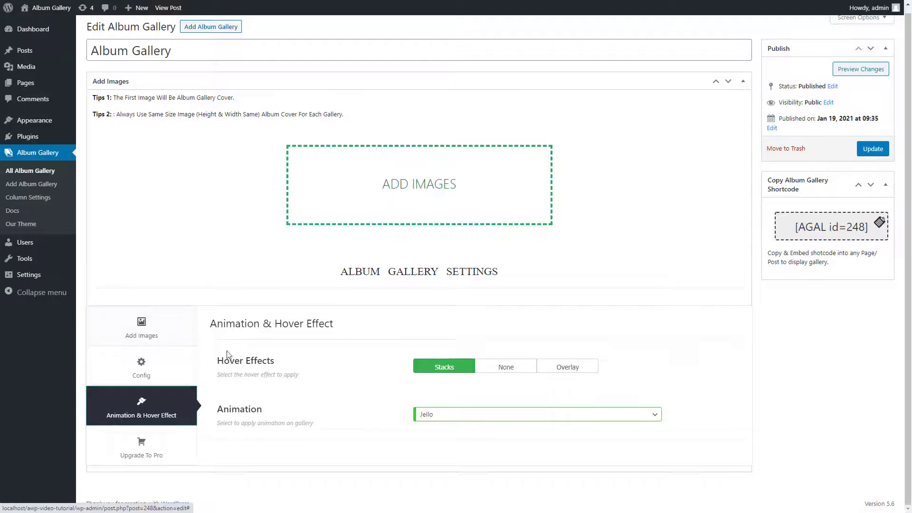
left_click(559, 372)
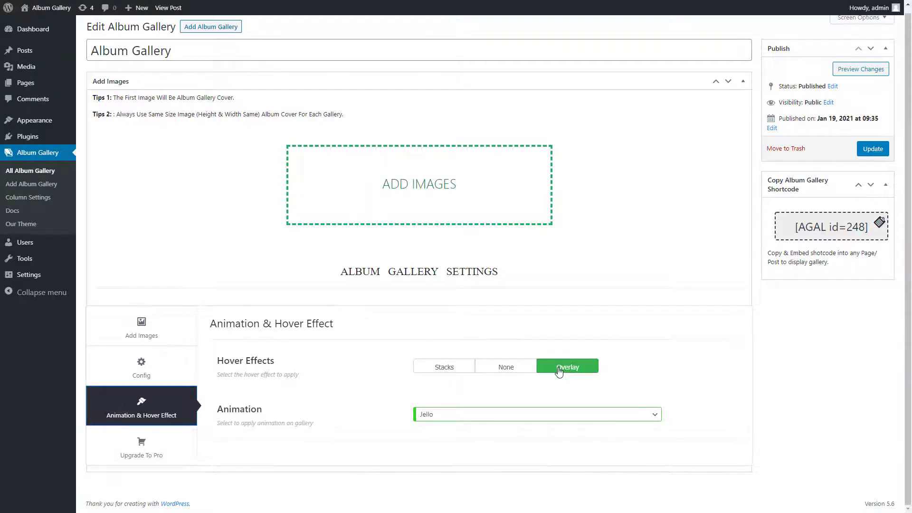
left_click(600, 416)
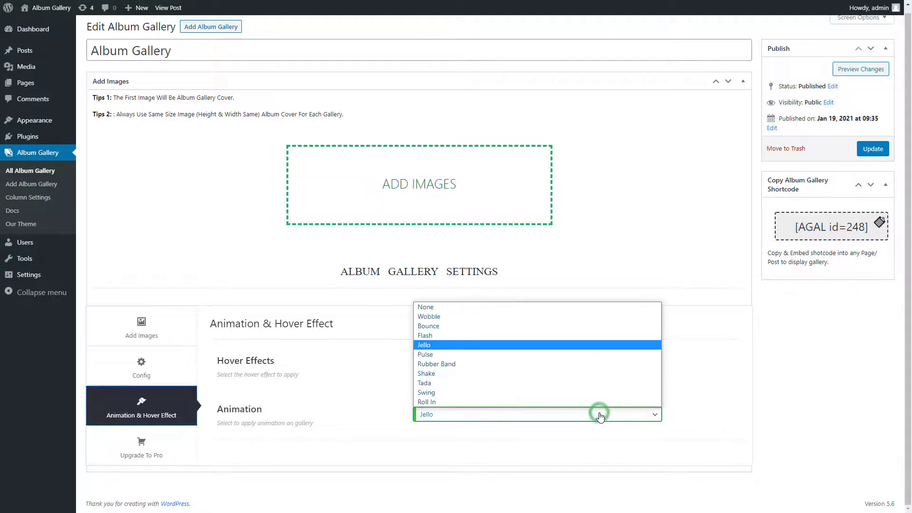
left_click(484, 365)
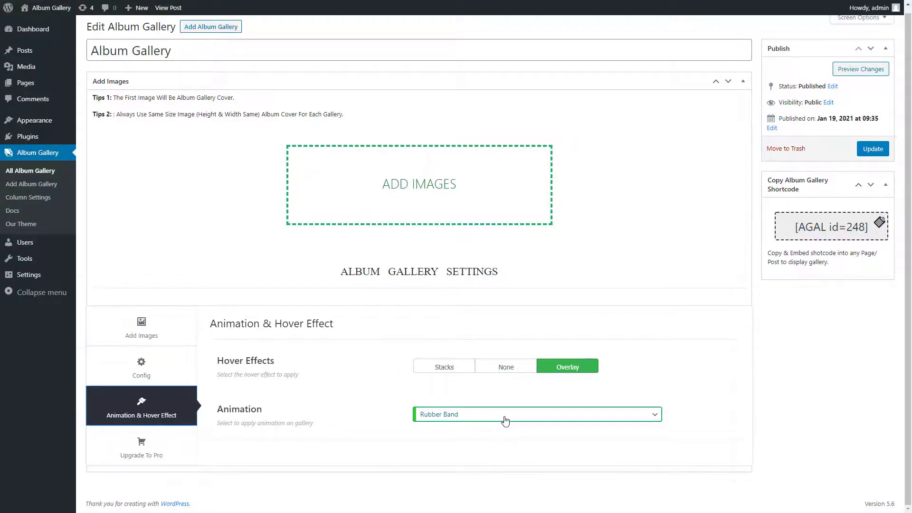
left_click(868, 149)
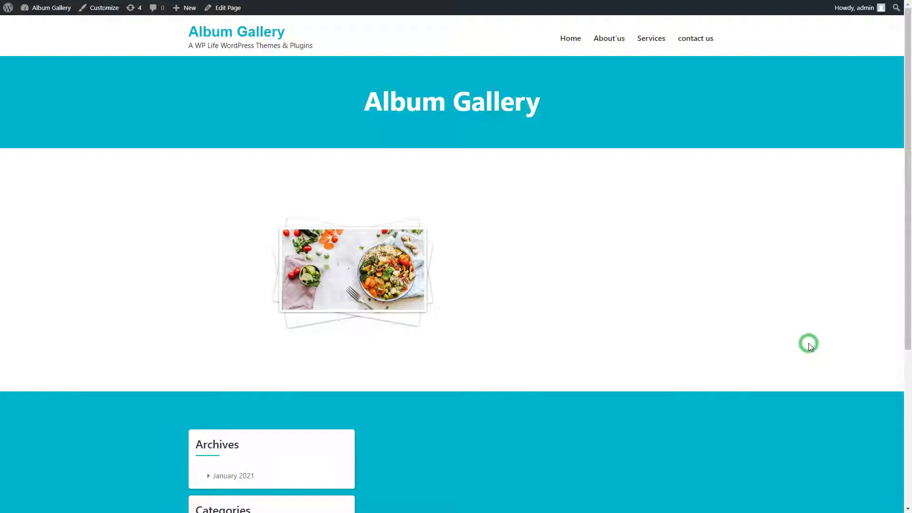
left_click(808, 343)
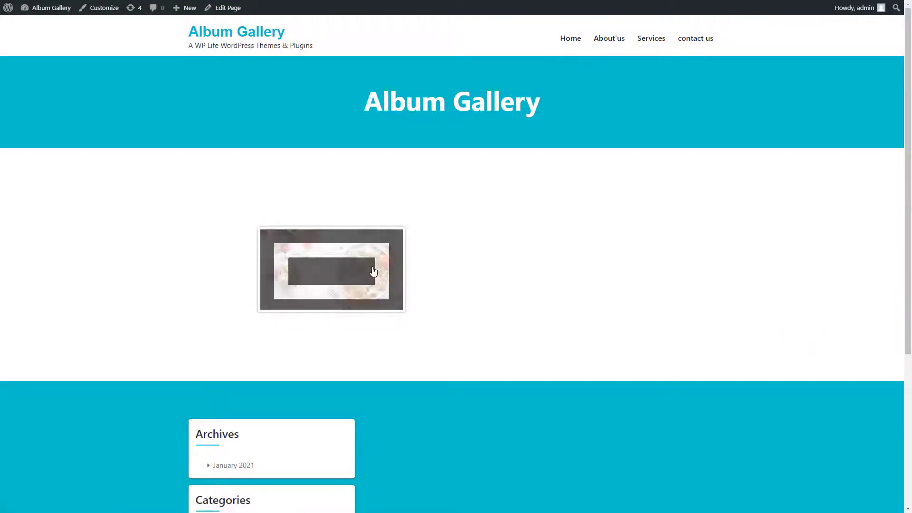
left_click(358, 271)
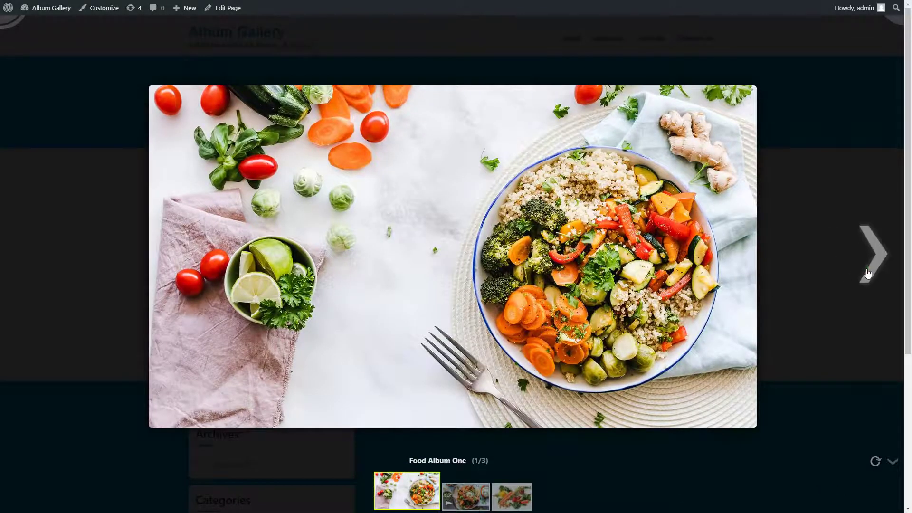
left_click(868, 271)
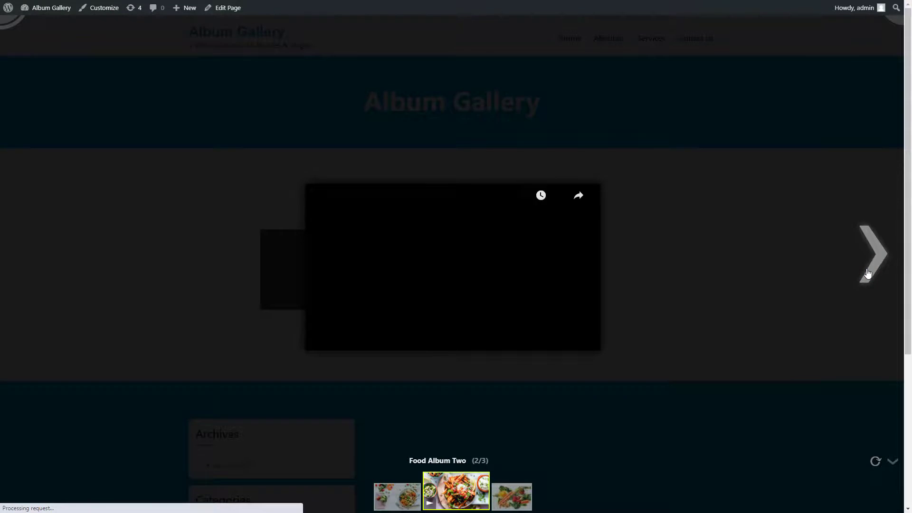
left_click(867, 273)
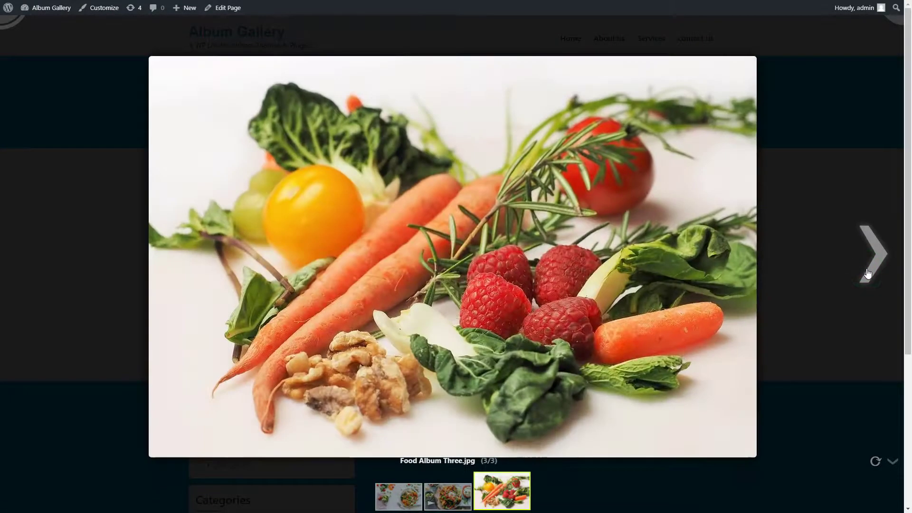
left_click(867, 273)
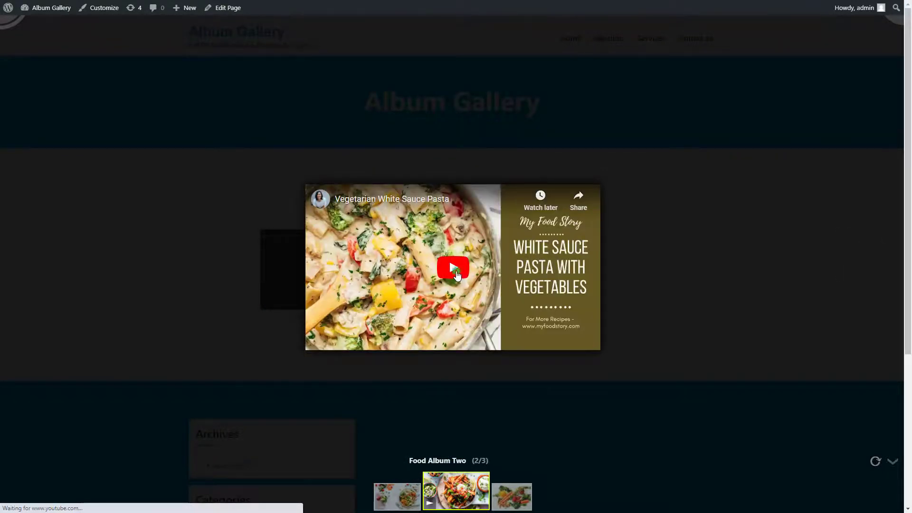
left_click(697, 341)
left_click(871, 262)
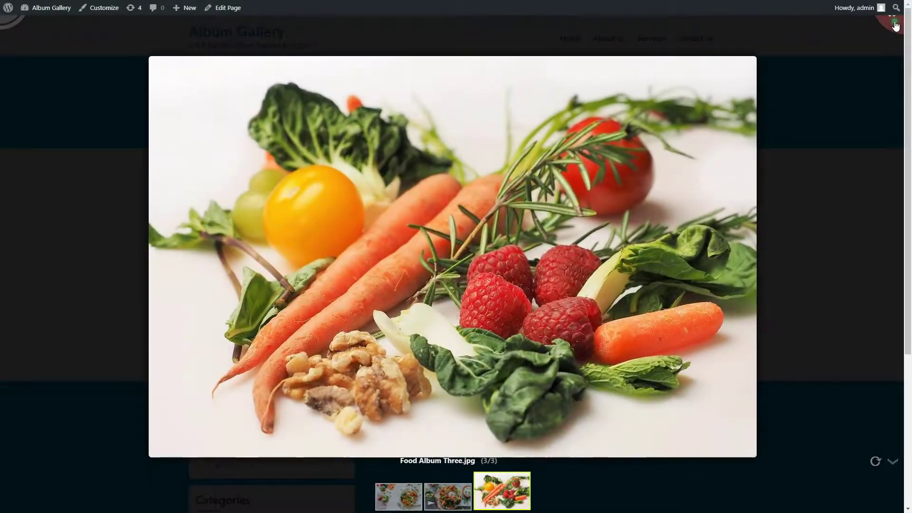
left_click(895, 26)
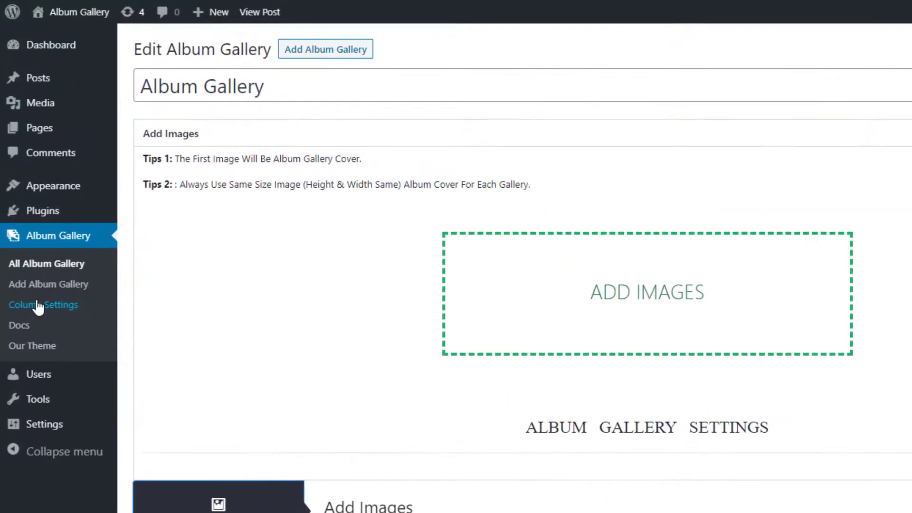
- Save Album Gallery column layouts: 3 columns for large desktops, desktops and tablets, 1 for phones
left_click(35, 306)
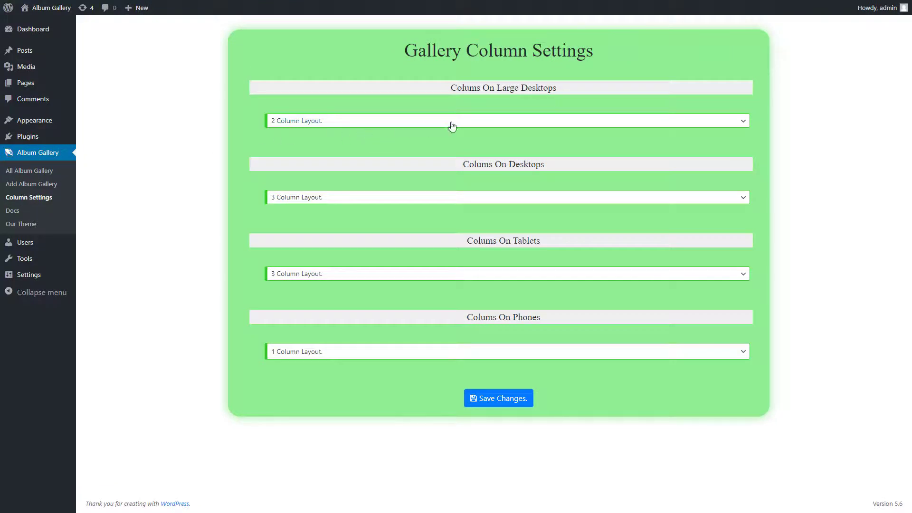
left_click(553, 123)
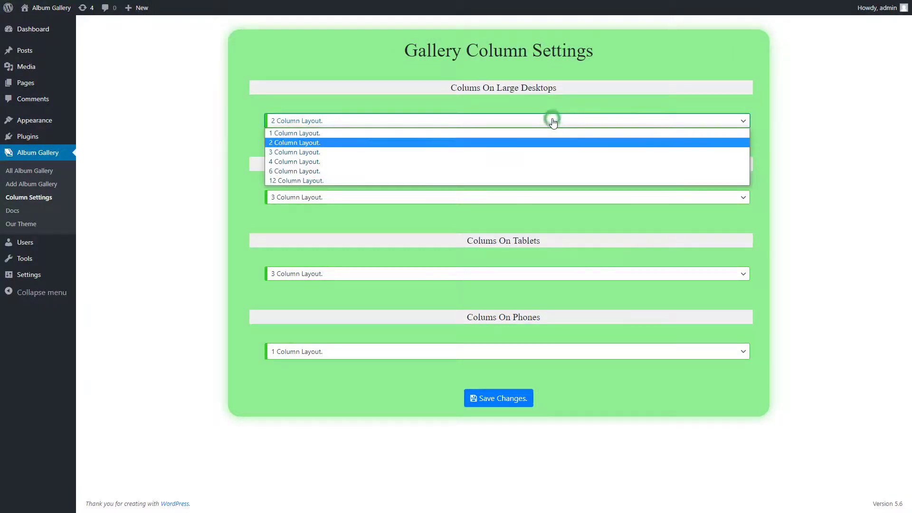
left_click(557, 152)
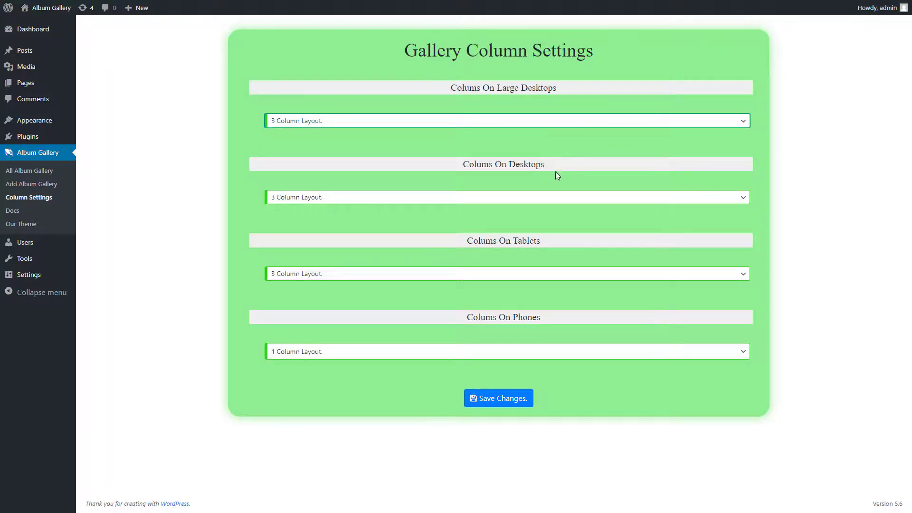
left_click(556, 198)
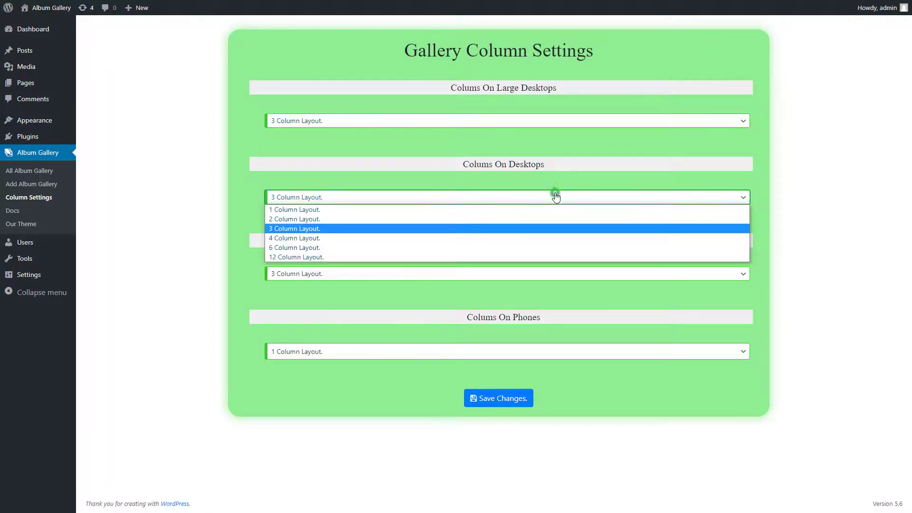
left_click(547, 228)
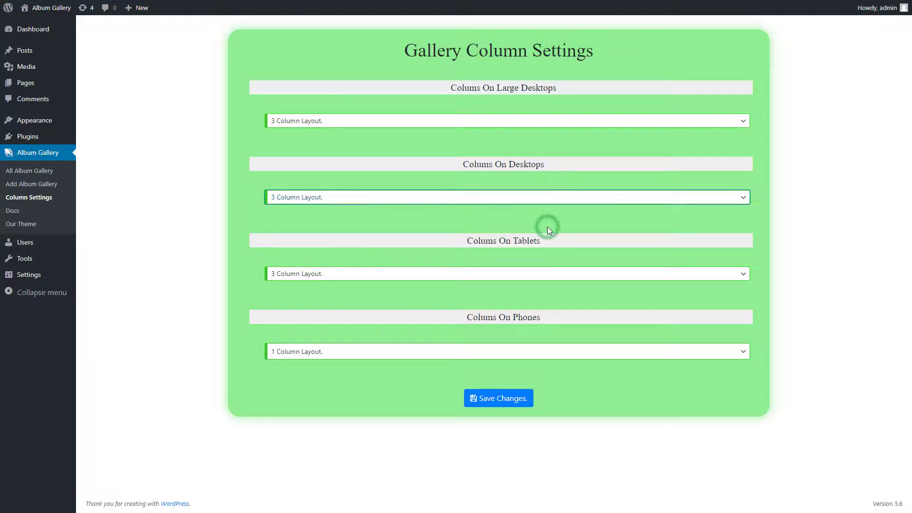
left_click(556, 274)
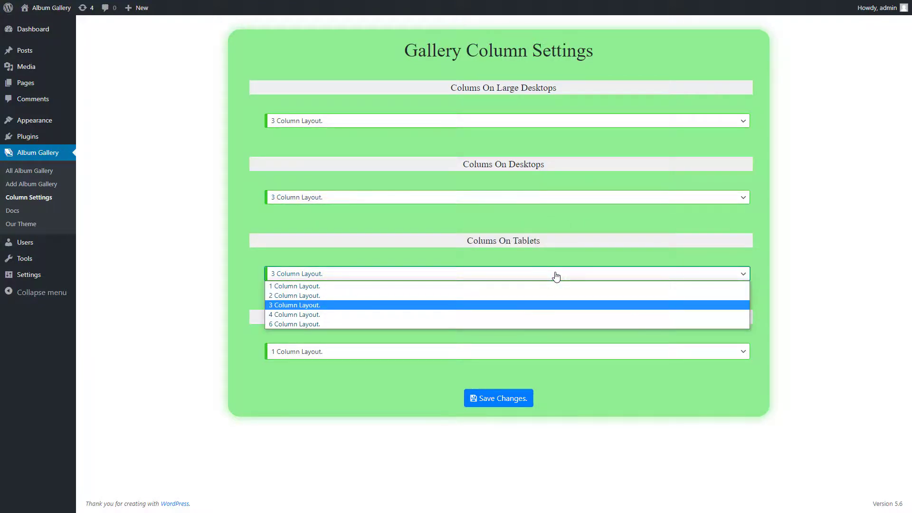
left_click(556, 274)
left_click(536, 351)
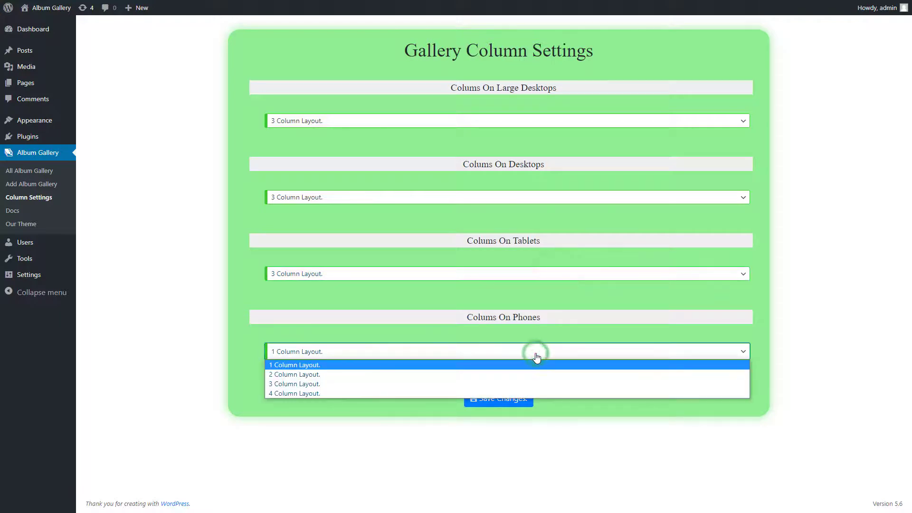
left_click(536, 357)
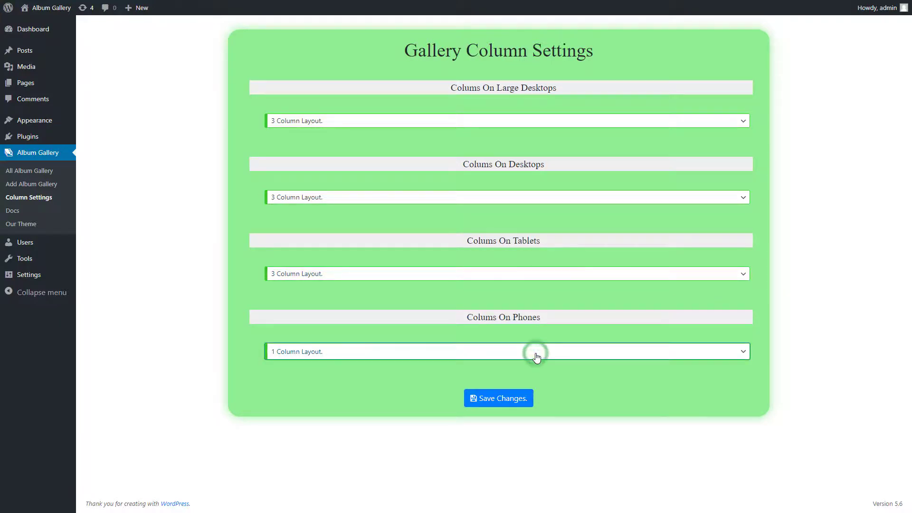
left_click(503, 399)
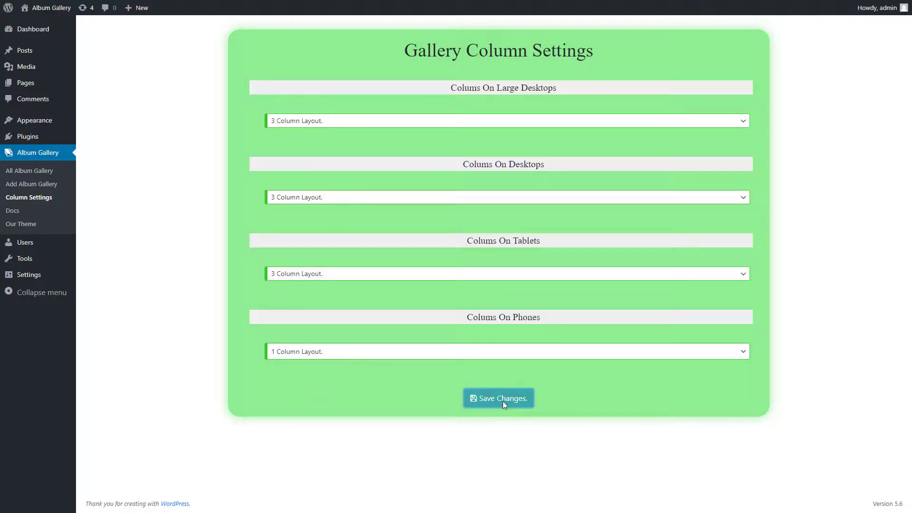
- Paste shortcodes for galleries 266 and 270 after [AGAL id=248], update the page and view it live
left_click(750, 422)
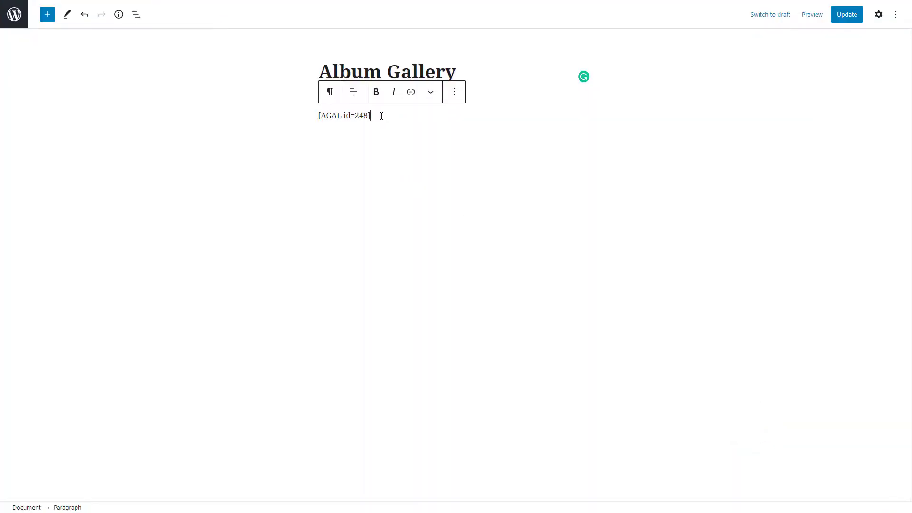
right_click(380, 115)
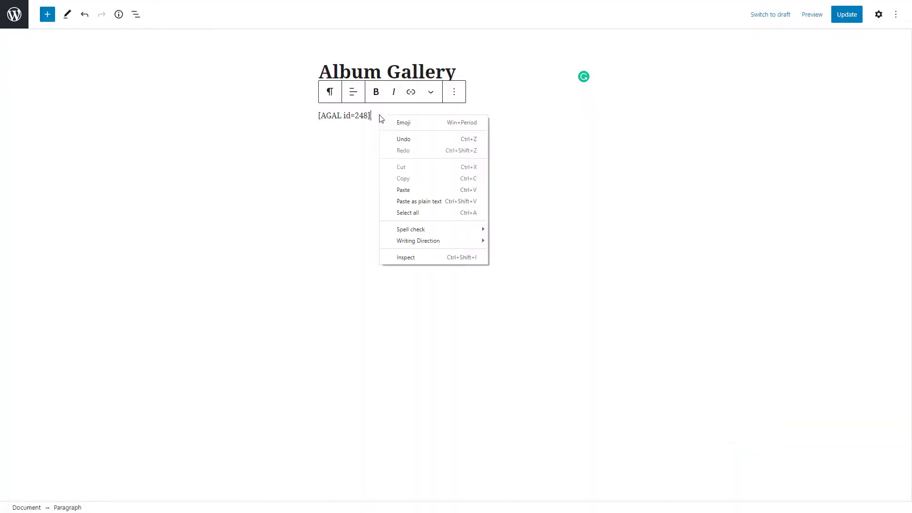
left_click(411, 191)
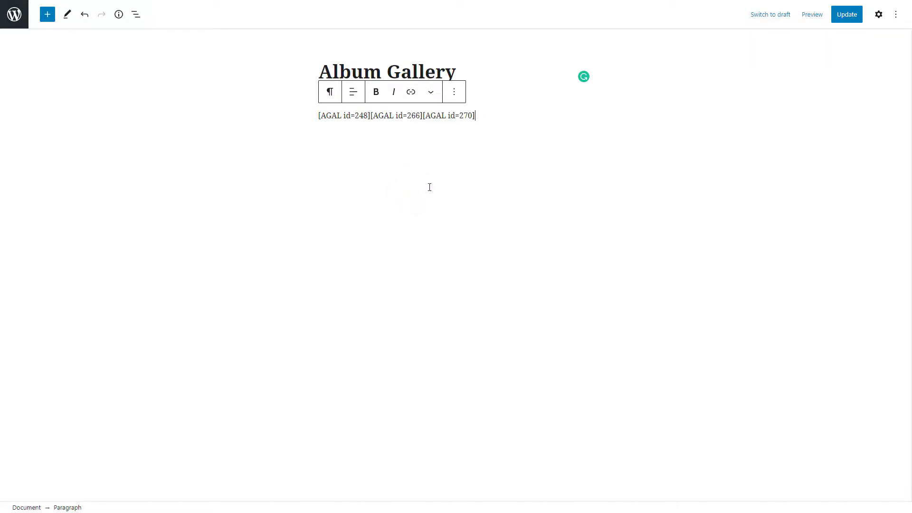
left_click(844, 20)
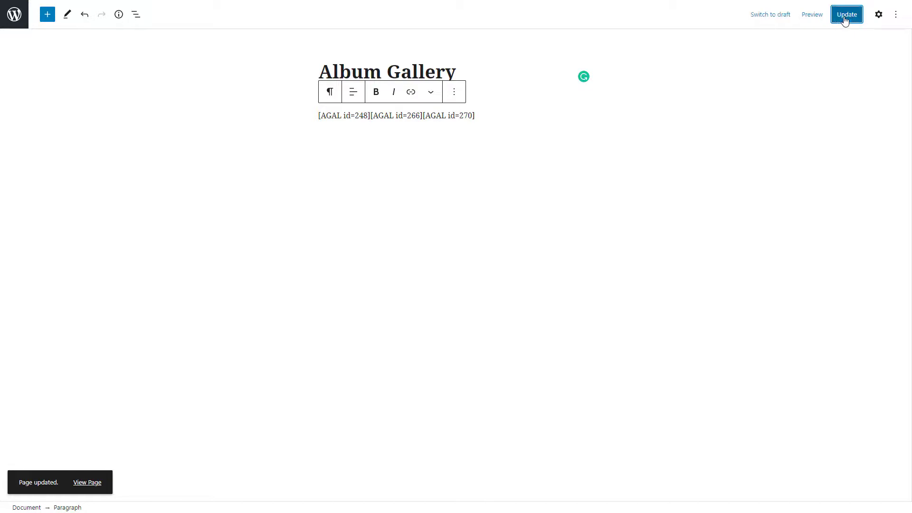
left_click(99, 484)
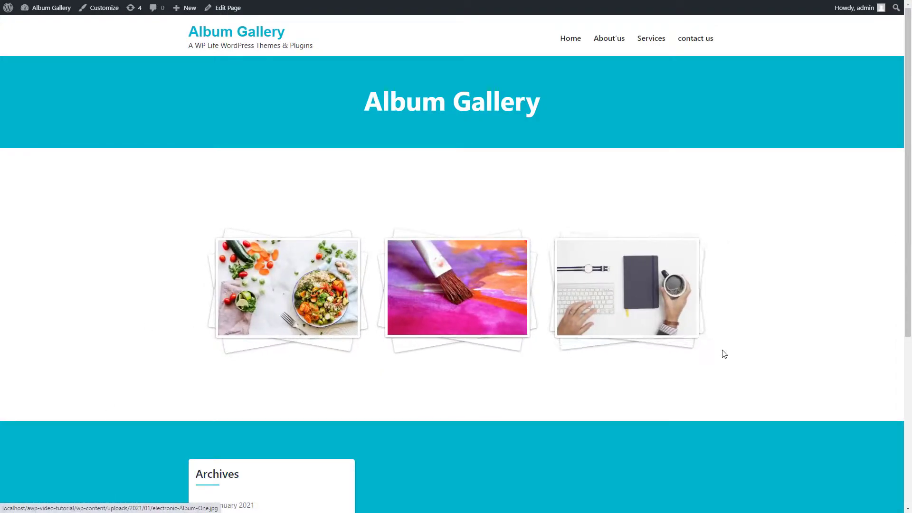
- Preview the art album in the lightbox, stepping from Art Album One to Three, then close it
left_click(434, 304)
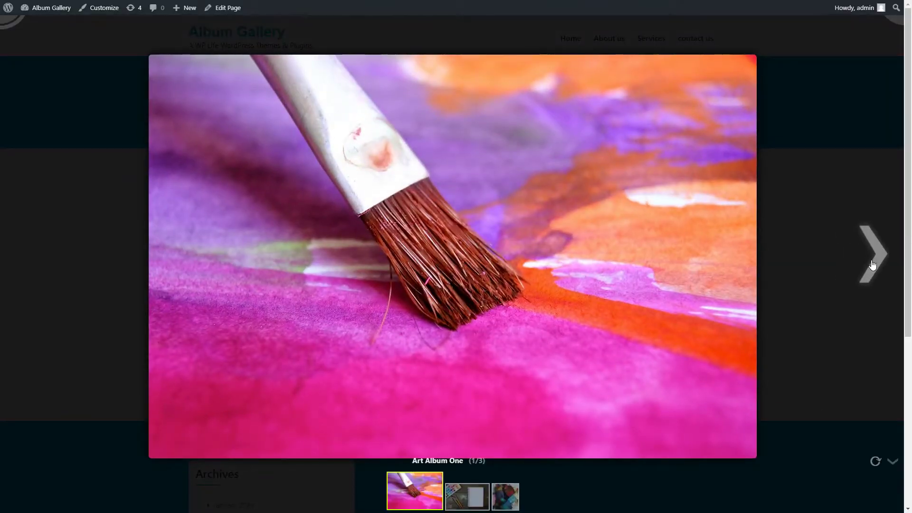
left_click(873, 264)
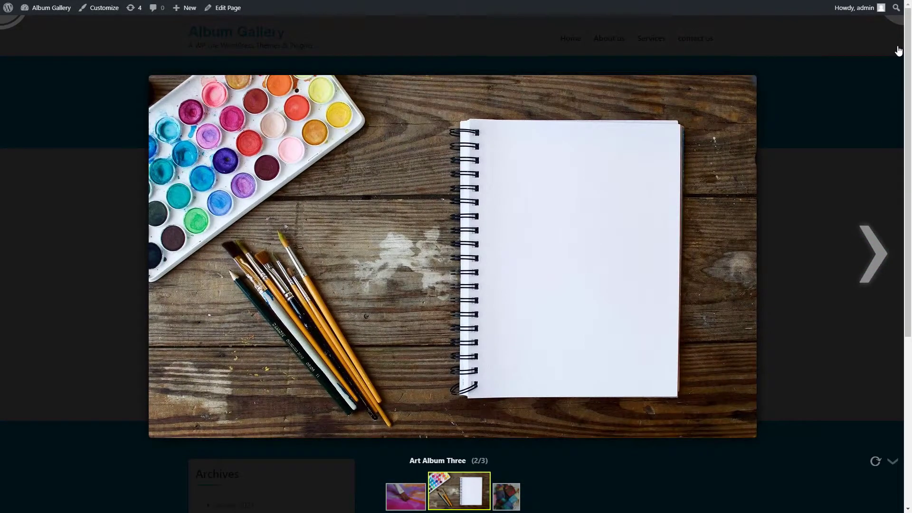
left_click(897, 24)
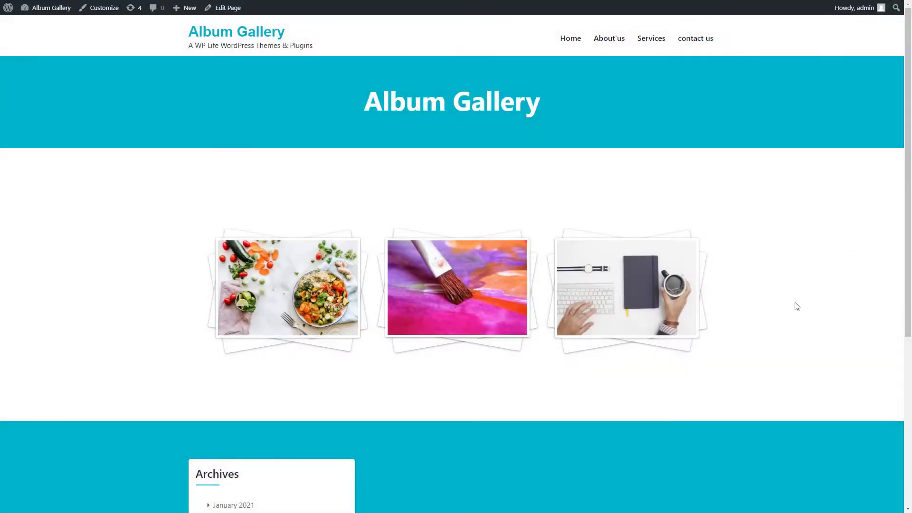